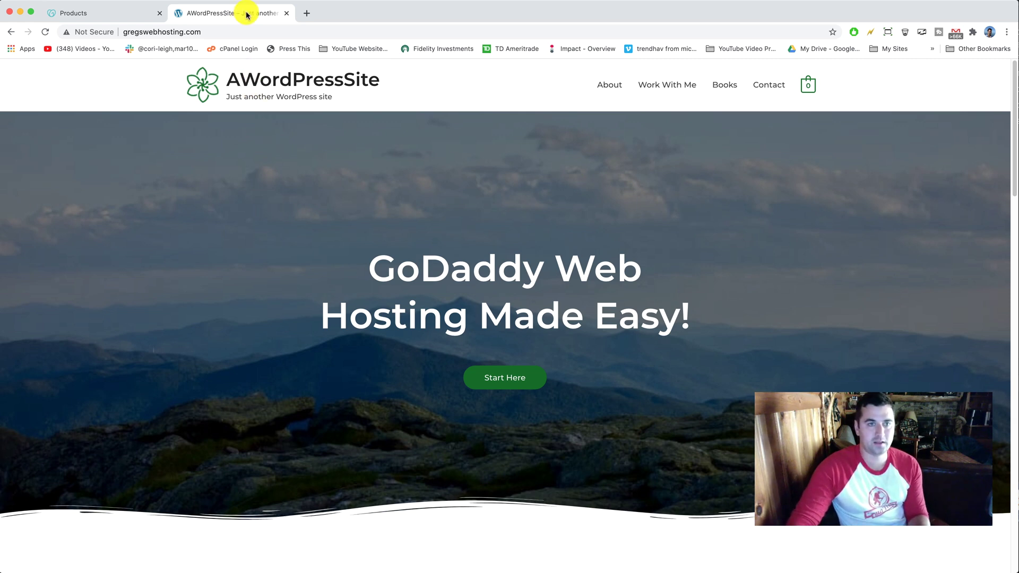
Review the GoDaddy Products page and highlight the gregswebhosting.com domain name
{"action": "scroll", "coordinate": [211, 282], "scroll_direction": "down", "scroll_amount": 3}
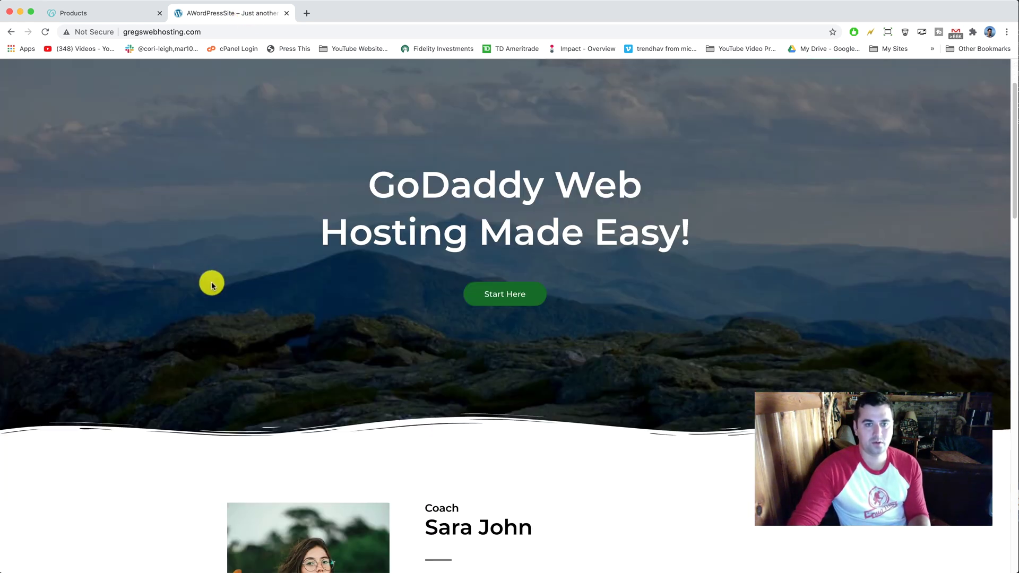
{"action": "scroll", "coordinate": [175, 280], "scroll_direction": "down", "scroll_amount": 7}
{"action": "scroll", "coordinate": [173, 281], "scroll_direction": "down", "scroll_amount": 3}
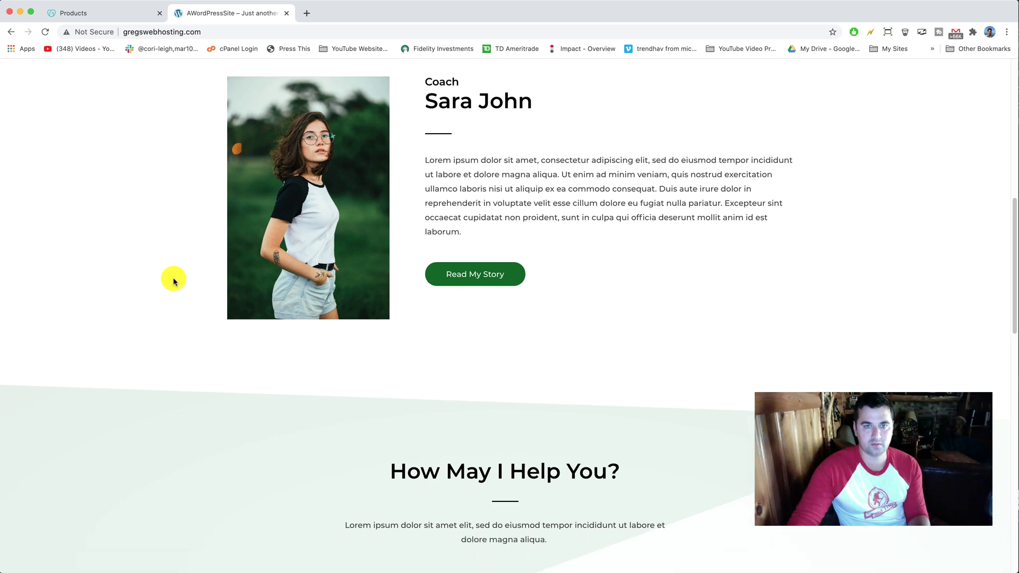
{"action": "scroll", "coordinate": [173, 281], "scroll_direction": "down", "scroll_amount": 11}
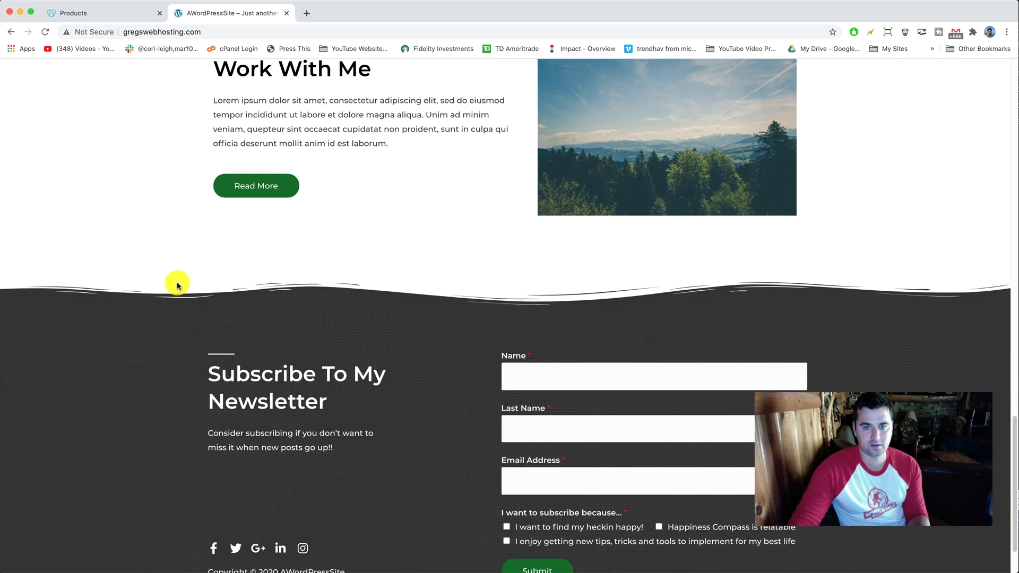
{"action": "scroll", "coordinate": [177, 284], "scroll_direction": "up", "scroll_amount": 6}
{"action": "scroll", "coordinate": [179, 284], "scroll_direction": "up", "scroll_amount": 12}
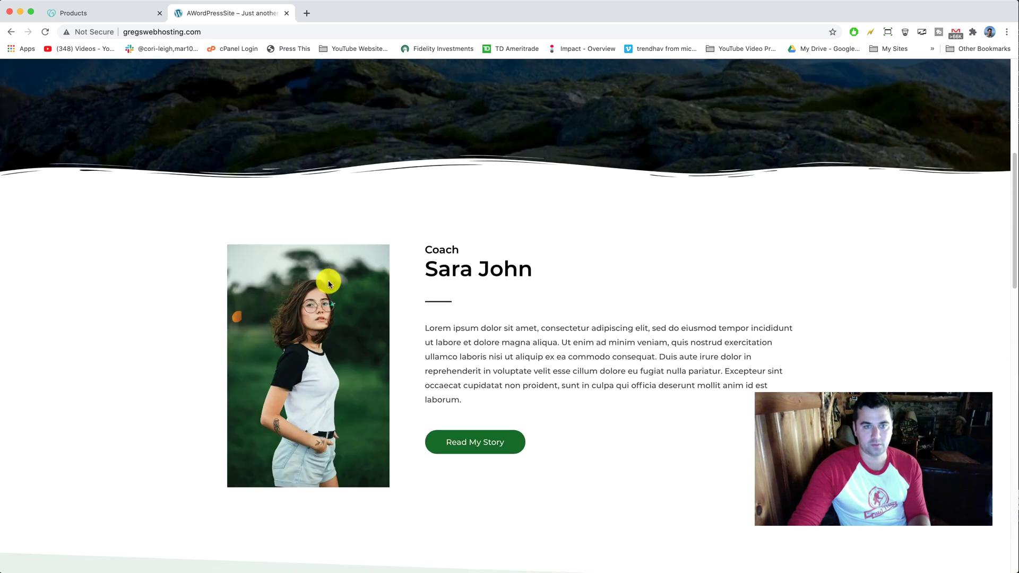
{"action": "scroll", "coordinate": [453, 243], "scroll_direction": "up", "scroll_amount": 6}
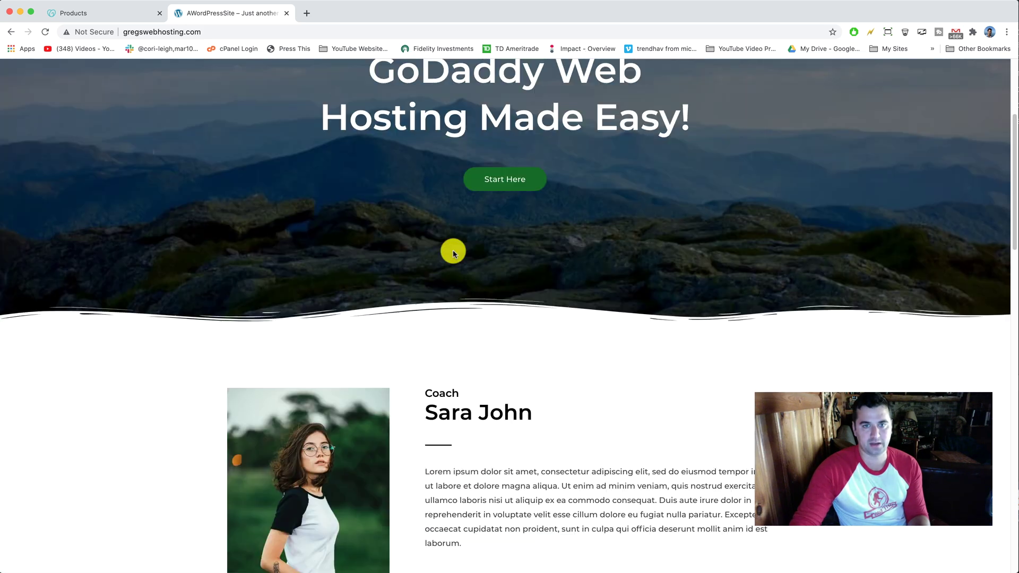
{"action": "scroll", "coordinate": [443, 252], "scroll_direction": "up", "scroll_amount": 1}
{"action": "scroll", "coordinate": [477, 271], "scroll_direction": "down", "scroll_amount": 1}
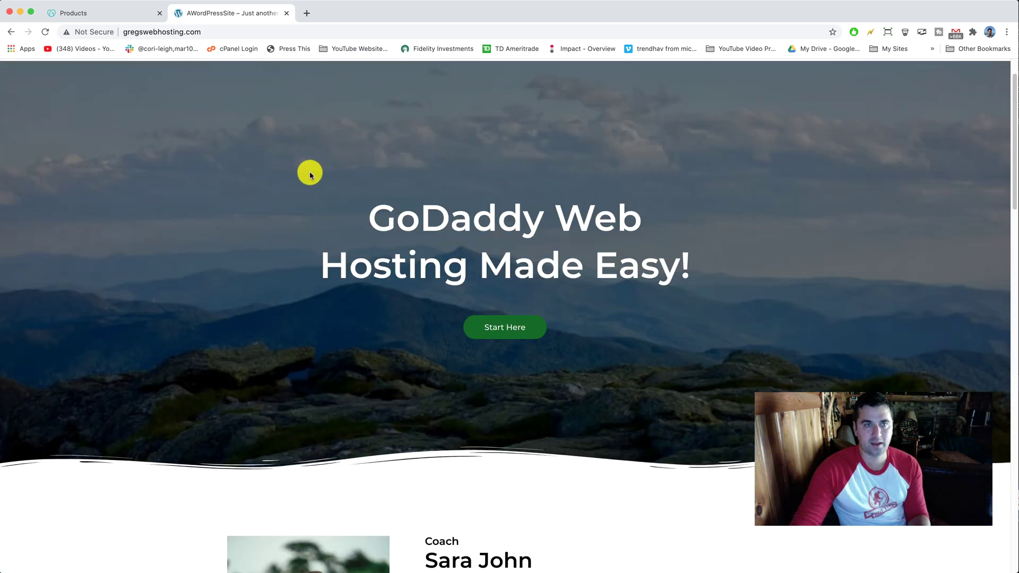
{"action": "scroll", "coordinate": [314, 176], "scroll_direction": "up", "scroll_amount": 1}
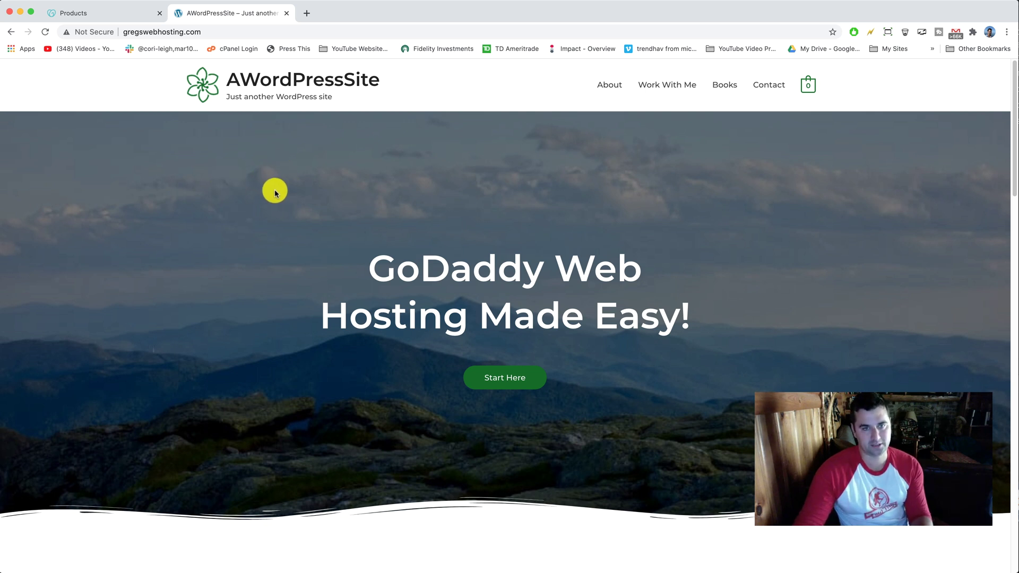
{"action": "left_click", "coordinate": [98, 16]}
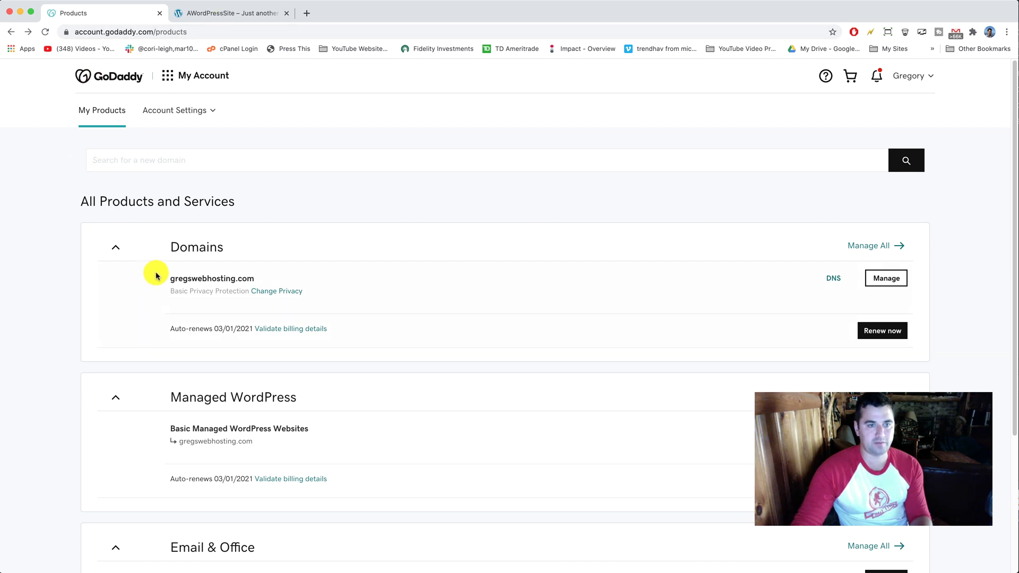
{"action": "left_click_drag", "start_coordinate": [171, 279], "coordinate": [264, 282]}
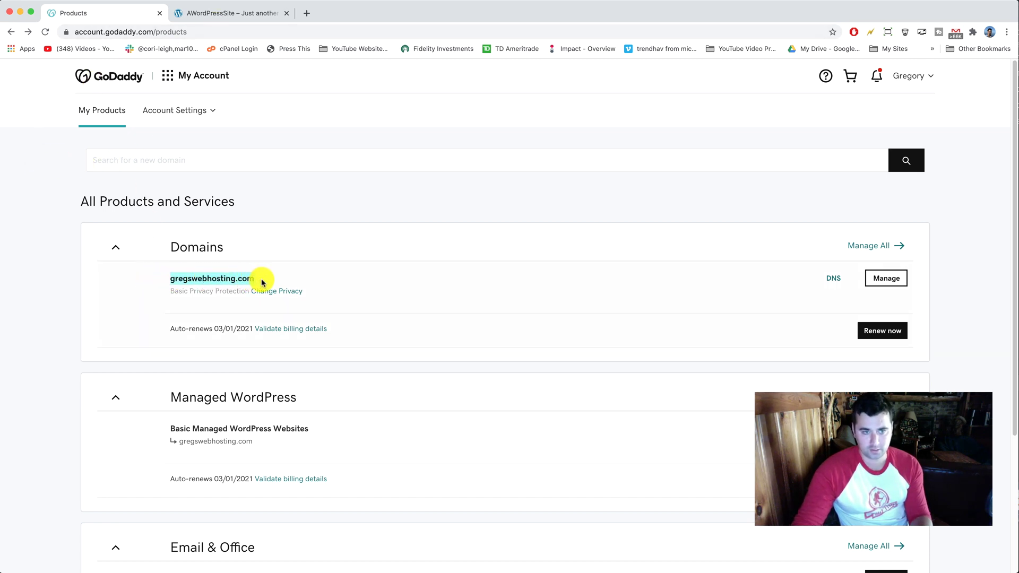
Check the live WordPress site's web address, then return to the GoDaddy products page
{"action": "left_click", "coordinate": [200, 11]}
{"action": "left_click", "coordinate": [123, 30]}
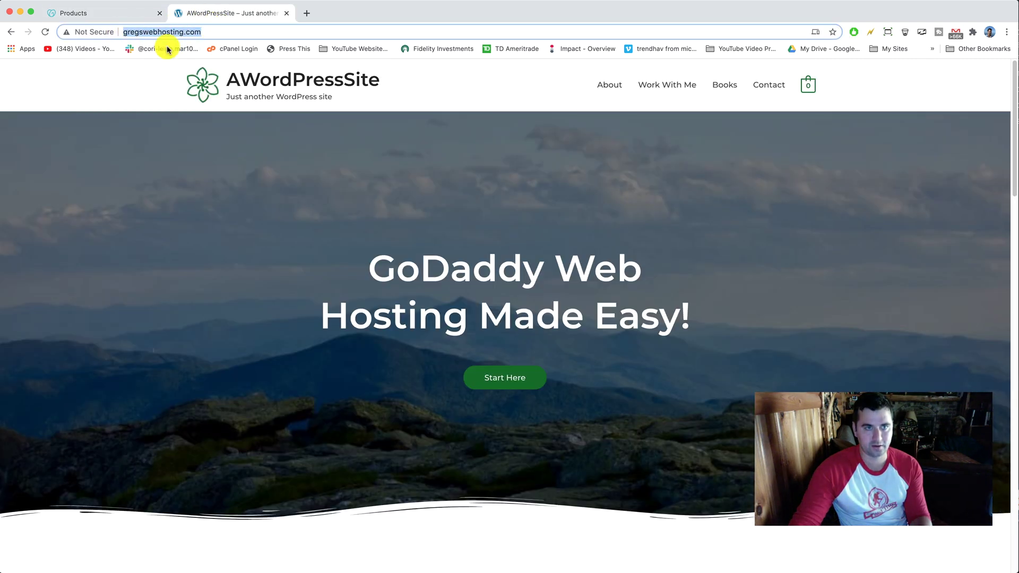
{"action": "left_click", "coordinate": [122, 14]}
Review the Basic Managed WordPress Websites plan and open its management page
{"action": "scroll", "coordinate": [189, 308], "scroll_direction": "down", "scroll_amount": 3}
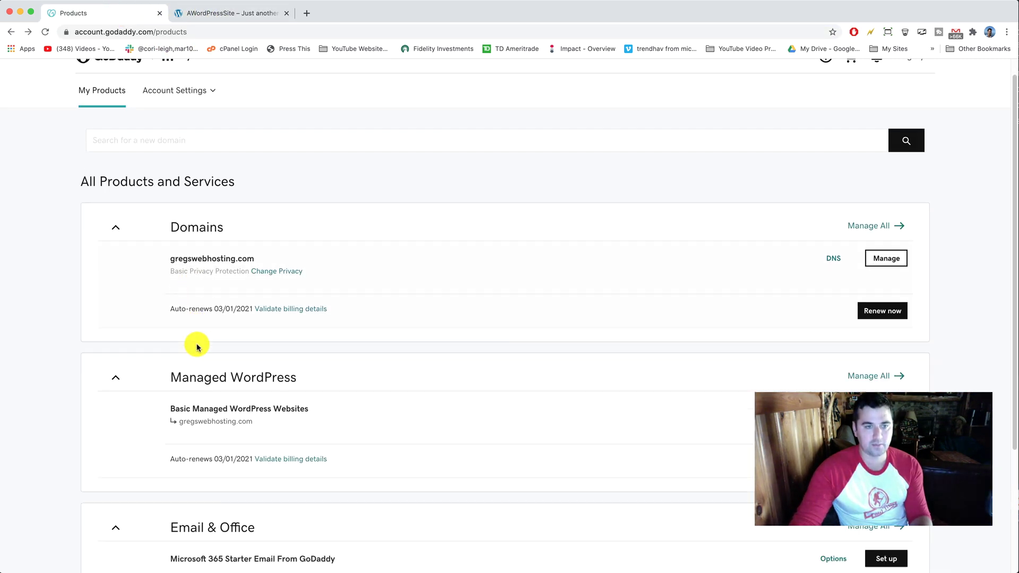
{"action": "left_click_drag", "start_coordinate": [170, 334], "coordinate": [311, 337]}
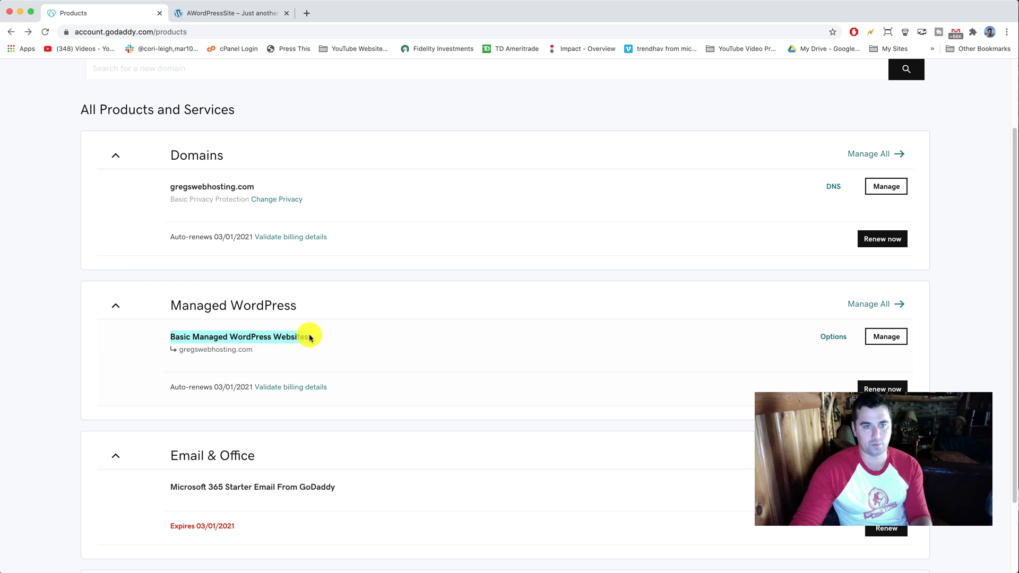
{"action": "left_click", "coordinate": [329, 342]}
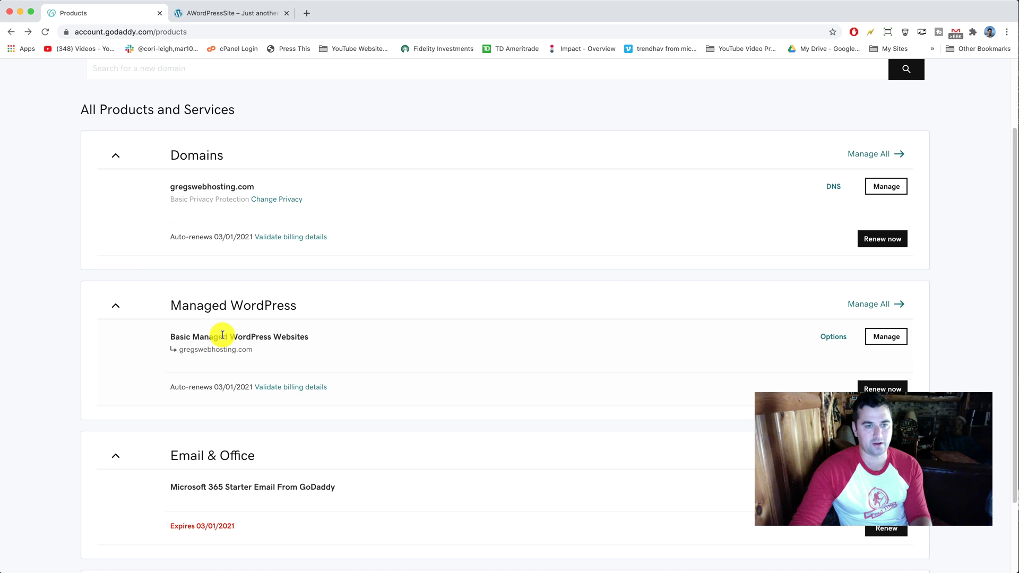
{"action": "left_click_drag", "start_coordinate": [226, 336], "coordinate": [329, 334]}
{"action": "left_click", "coordinate": [182, 337]}
{"action": "left_click", "coordinate": [340, 334]}
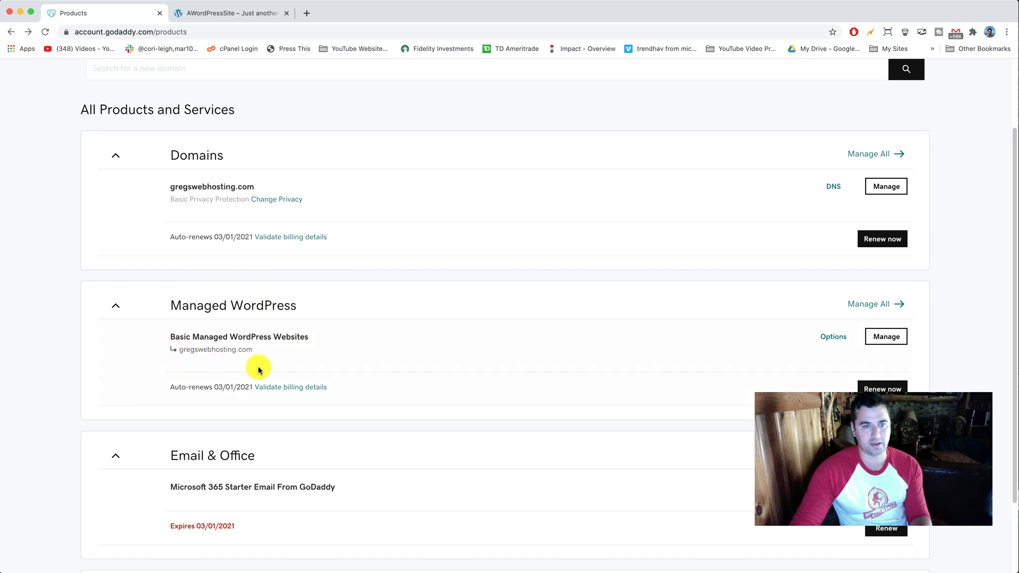
{"action": "scroll", "coordinate": [231, 348], "scroll_direction": "down", "scroll_amount": 3}
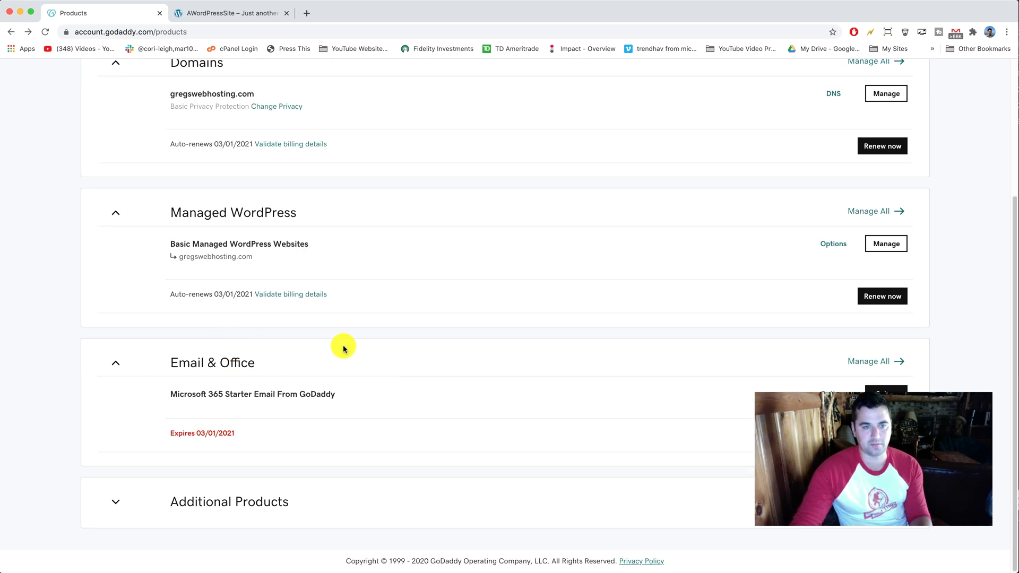
{"action": "scroll", "coordinate": [335, 378], "scroll_direction": "up", "scroll_amount": 6}
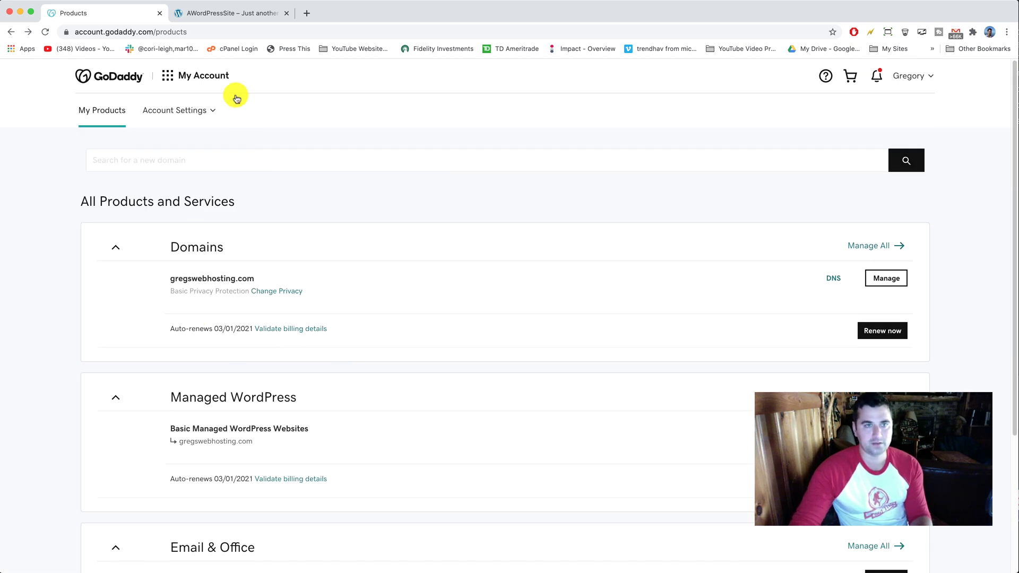
{"action": "scroll", "coordinate": [276, 223], "scroll_direction": "down", "scroll_amount": 2}
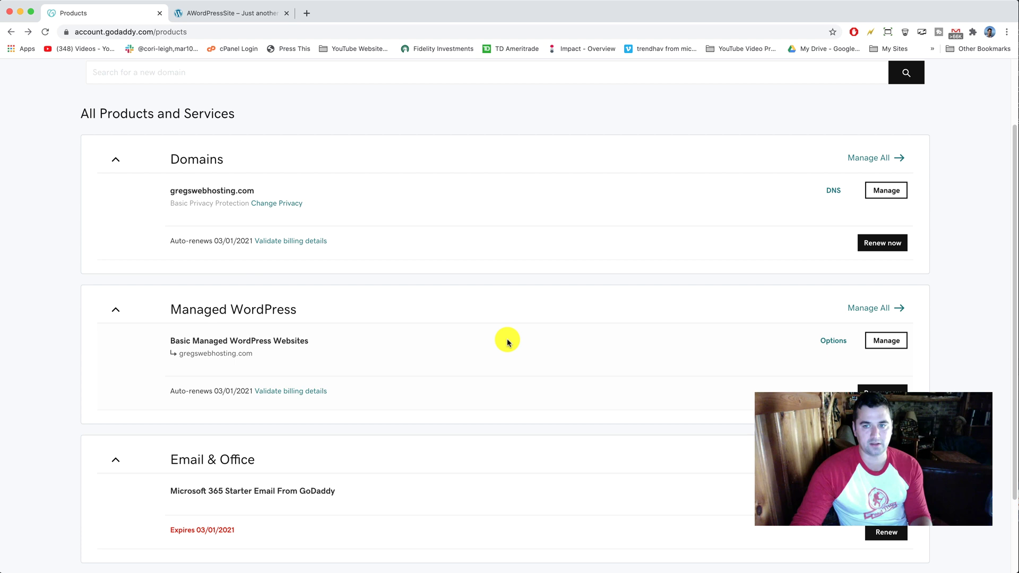
{"action": "left_click", "coordinate": [887, 341]}
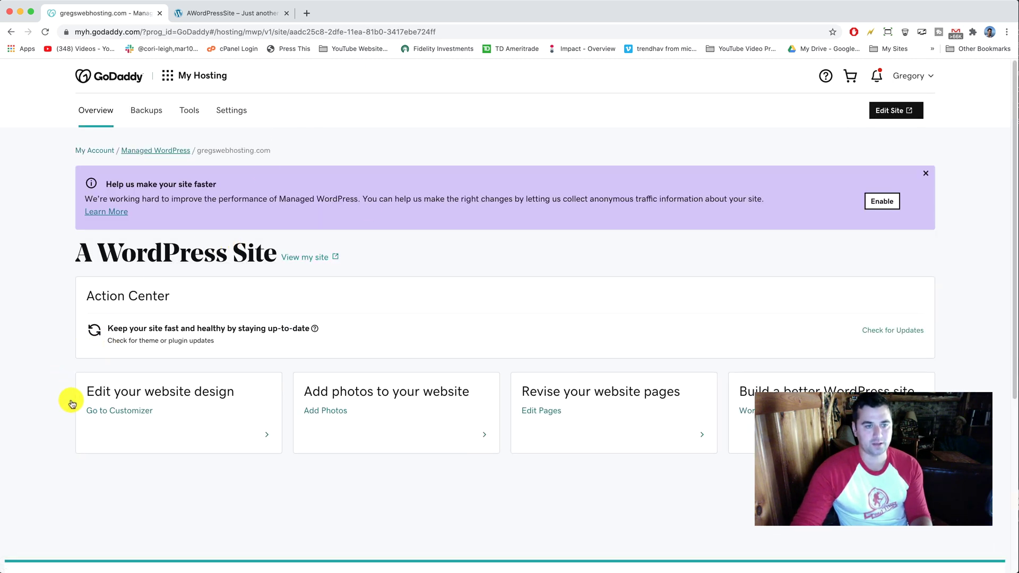
Launch the AWordPressSite Customizer from Edit your website design
{"action": "left_click", "coordinate": [139, 411]}
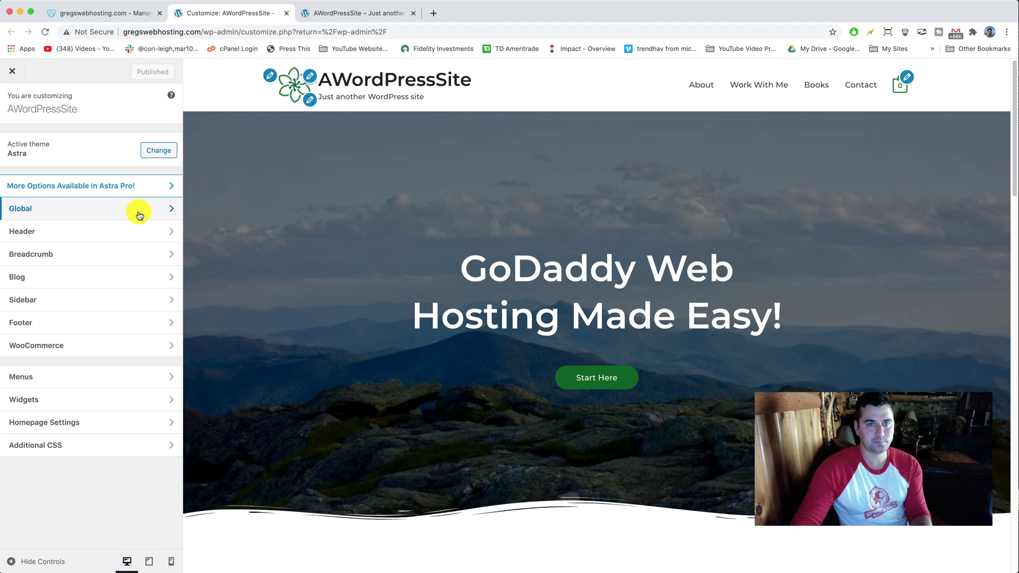
Exit the Customizer and browse the 11 installed plugins, 8 with updates available
{"action": "left_click", "coordinate": [18, 76]}
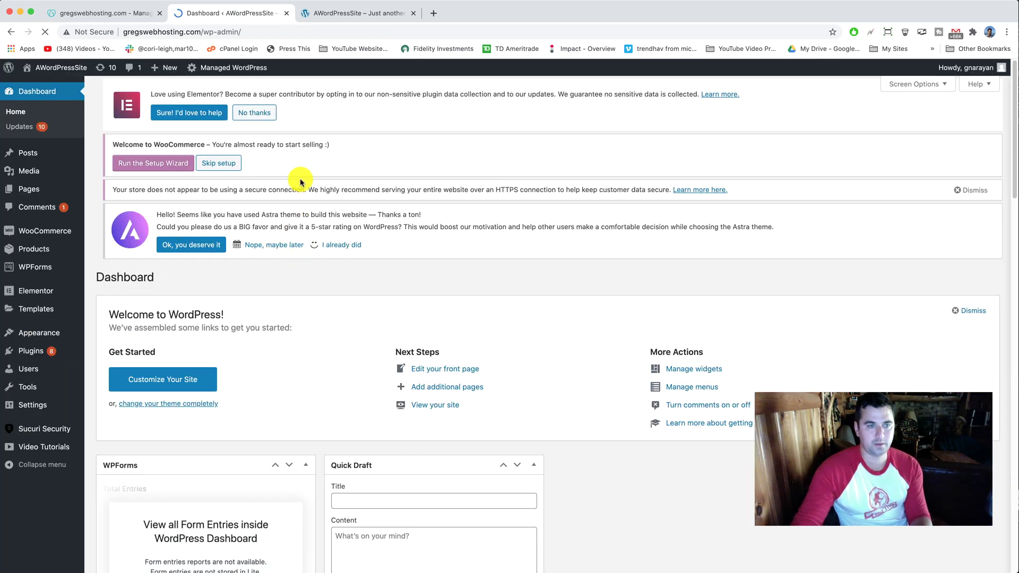
{"action": "mouse_move", "coordinate": [24, 282]}
{"action": "left_click", "coordinate": [47, 349]}
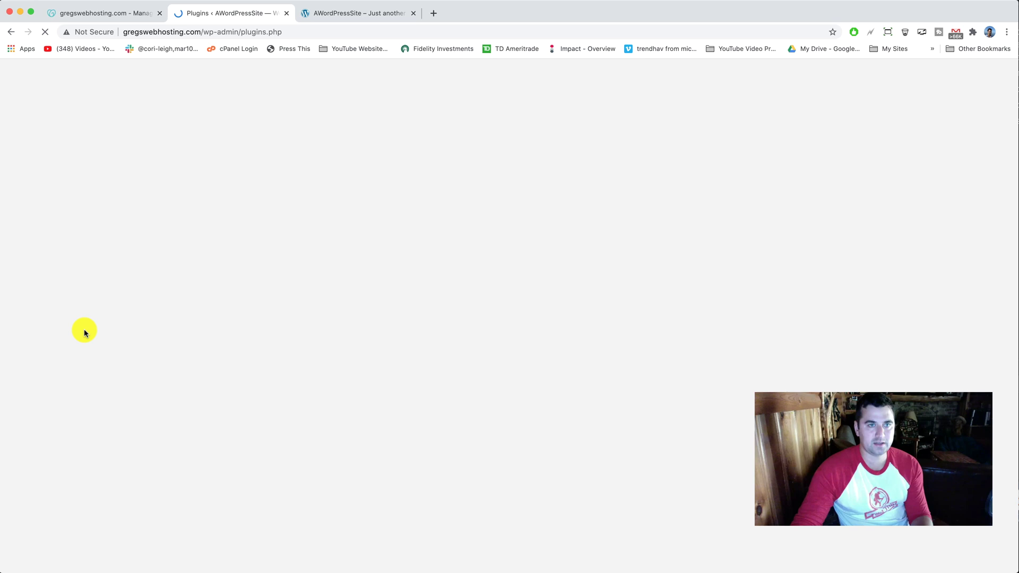
{"action": "scroll", "coordinate": [202, 332], "scroll_direction": "down", "scroll_amount": 5}
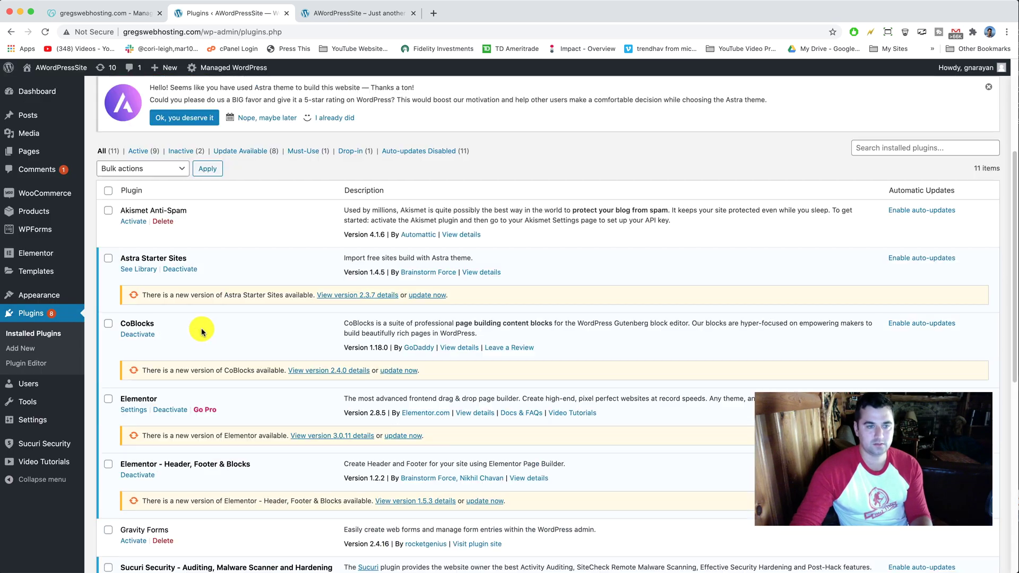
{"action": "scroll", "coordinate": [208, 330], "scroll_direction": "down", "scroll_amount": 9}
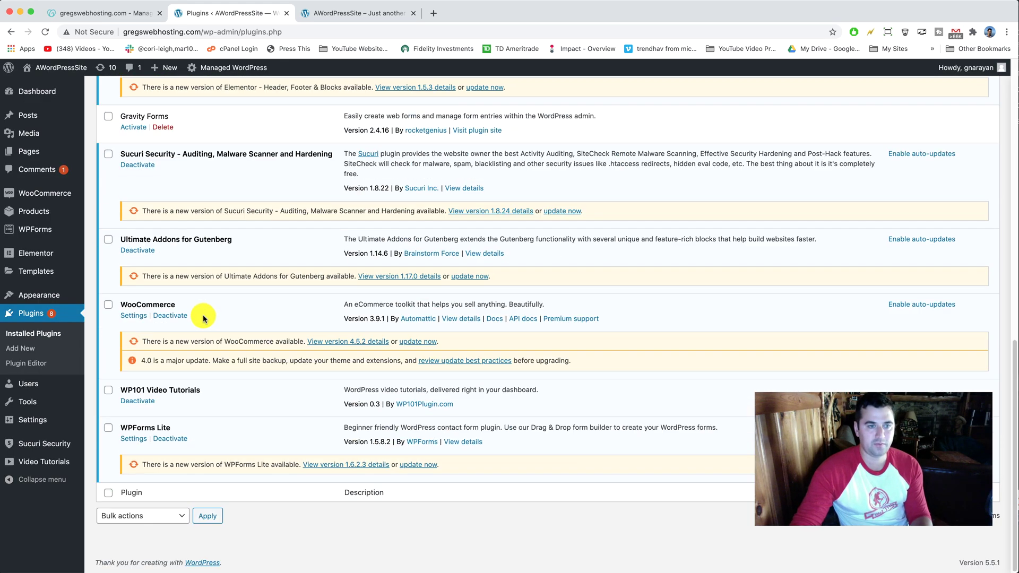
{"action": "scroll", "coordinate": [207, 321], "scroll_direction": "up", "scroll_amount": 7}
{"action": "scroll", "coordinate": [210, 320], "scroll_direction": "up", "scroll_amount": 6}
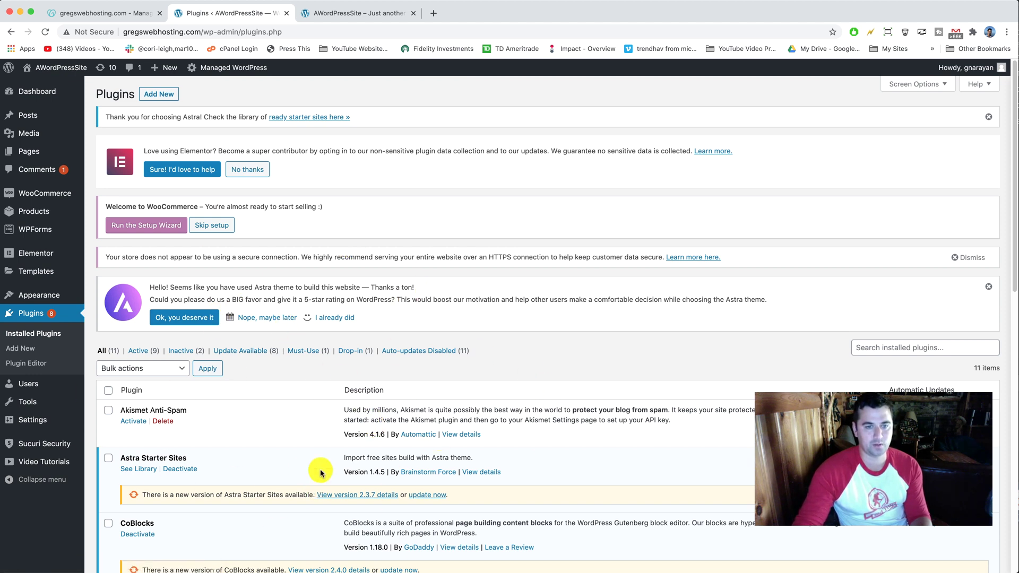
Search Add New for SiteGround Migrator, then install and activate it
{"action": "left_click", "coordinate": [161, 96]}
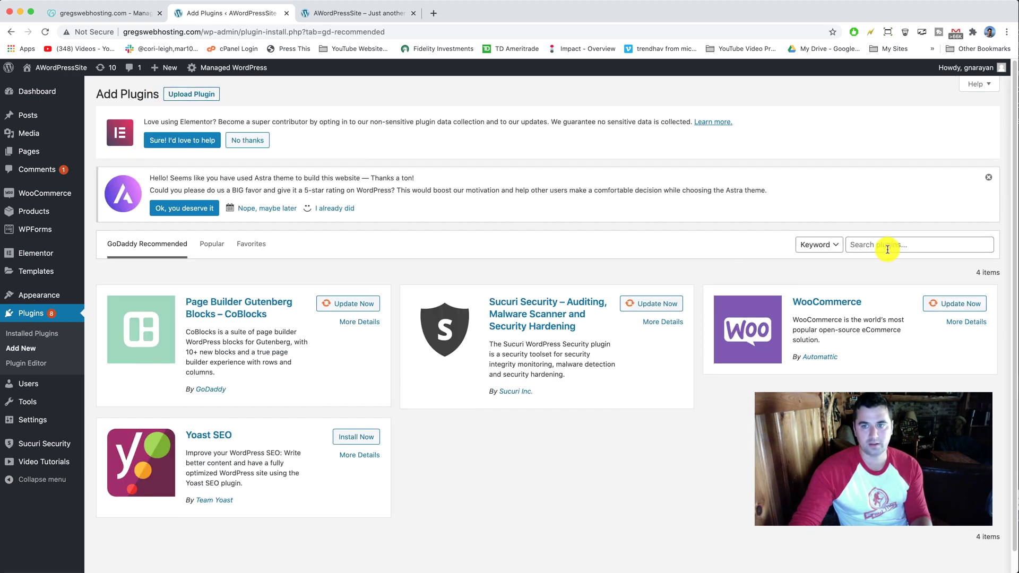
{"action": "left_click", "coordinate": [888, 247]}
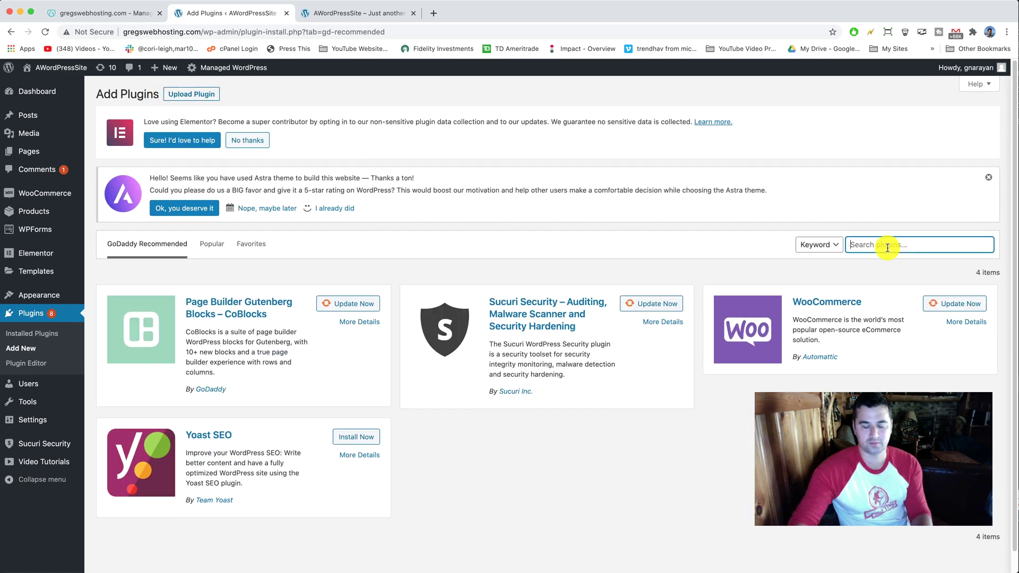
{"action": "type", "text": "sig"}
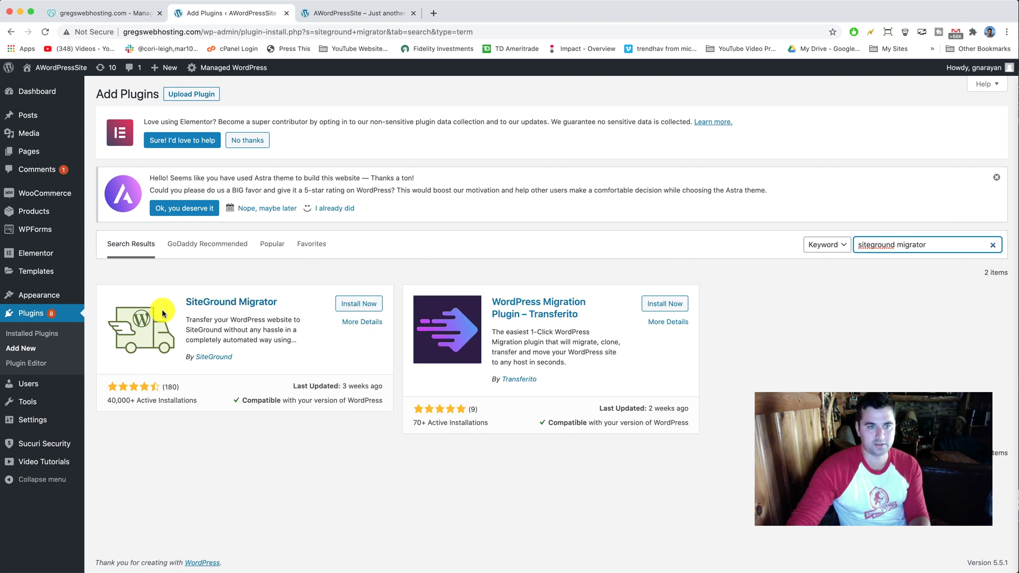
{"action": "left_click", "coordinate": [372, 305]}
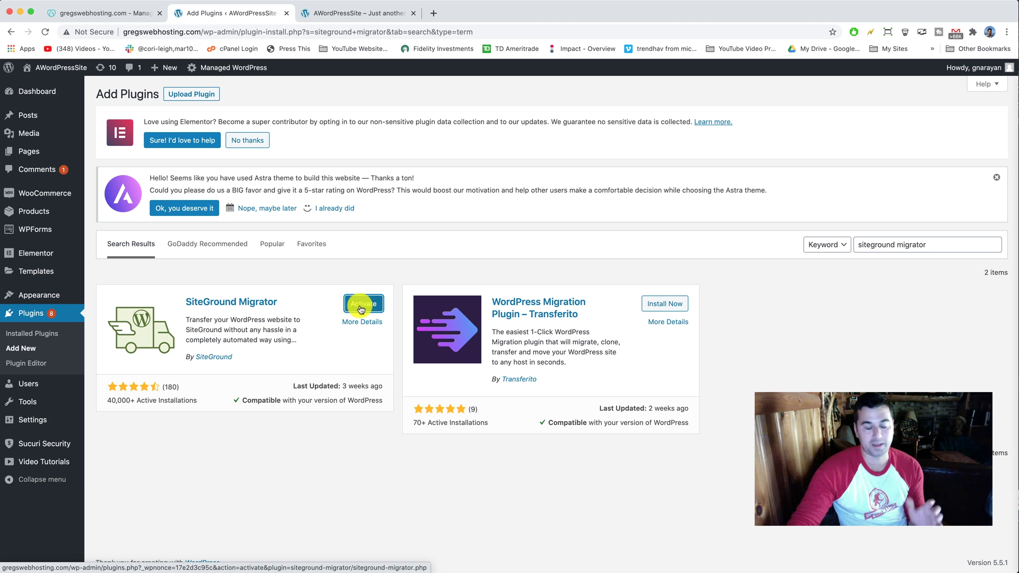
{"action": "left_click", "coordinate": [361, 307]}
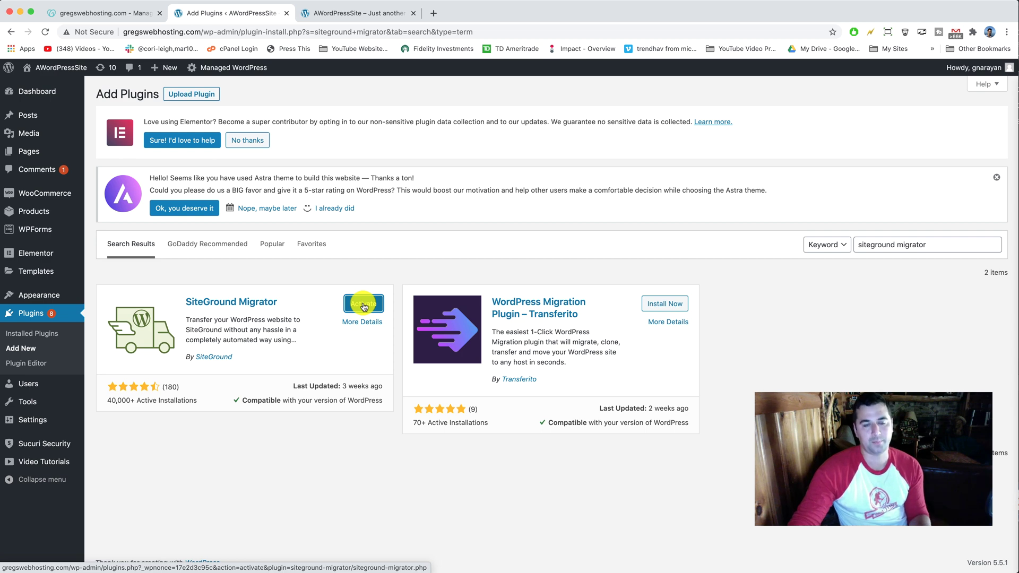
{"action": "left_click", "coordinate": [364, 307]}
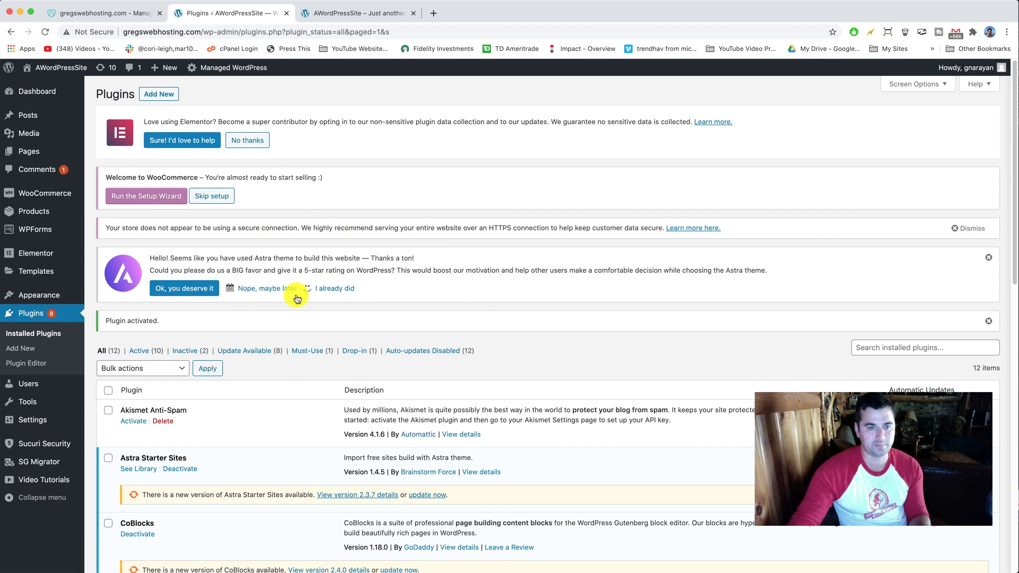
Scroll the plugins list and open a new blank browser tab
{"action": "scroll", "coordinate": [286, 292], "scroll_direction": "down", "scroll_amount": 3}
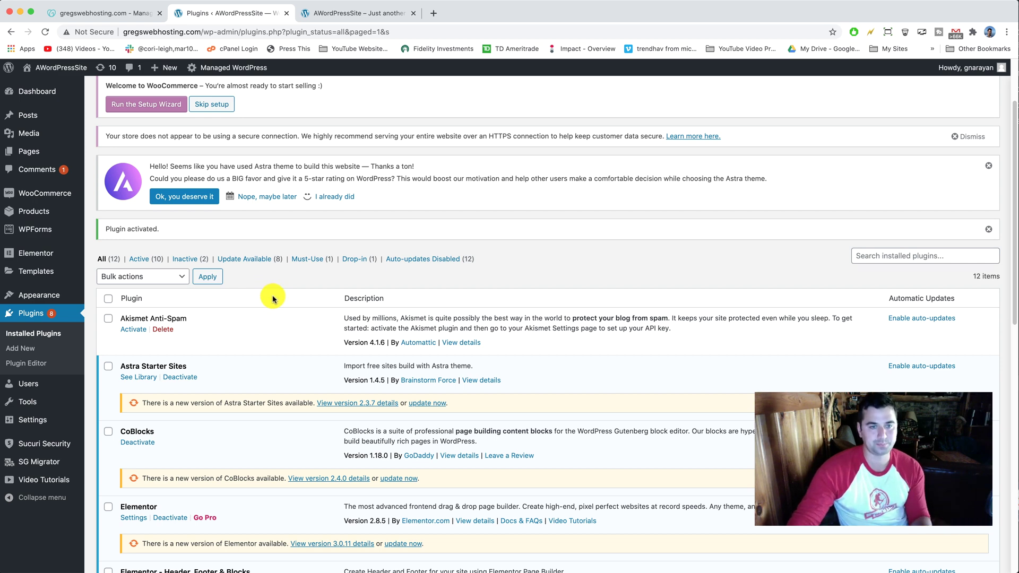
{"action": "scroll", "coordinate": [274, 284], "scroll_direction": "down", "scroll_amount": 3}
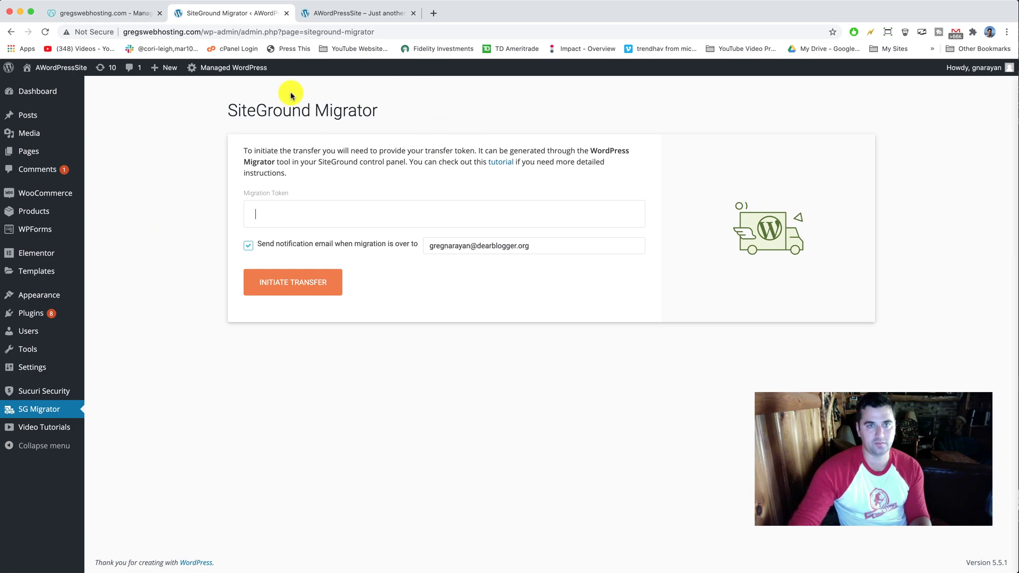
{"action": "left_click", "coordinate": [433, 13]}
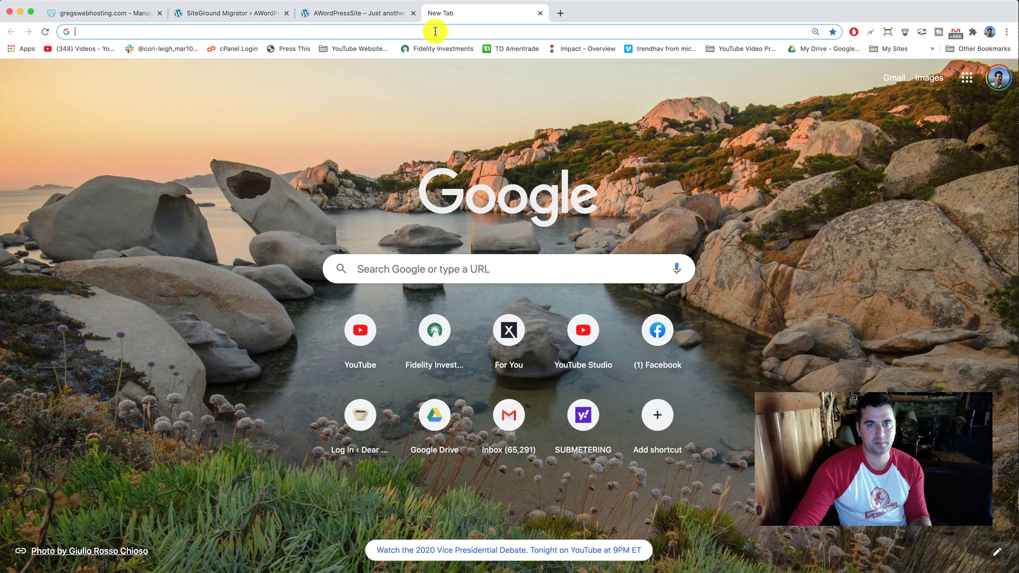
Load gregnarayan.com/siteground in the new tab
{"action": "left_click", "coordinate": [435, 32]}
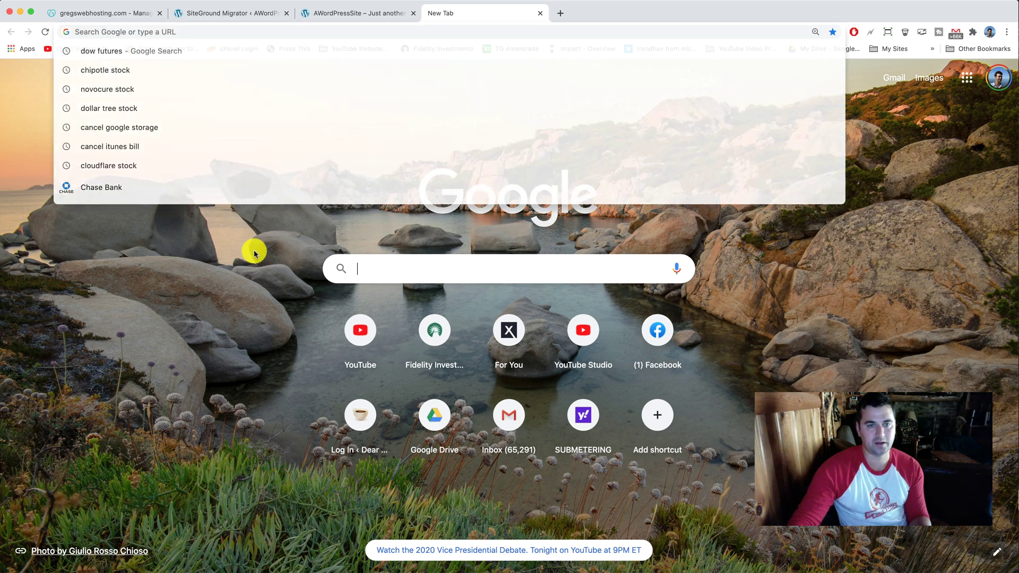
{"action": "left_click", "coordinate": [255, 250]}
{"action": "left_click", "coordinate": [201, 33]}
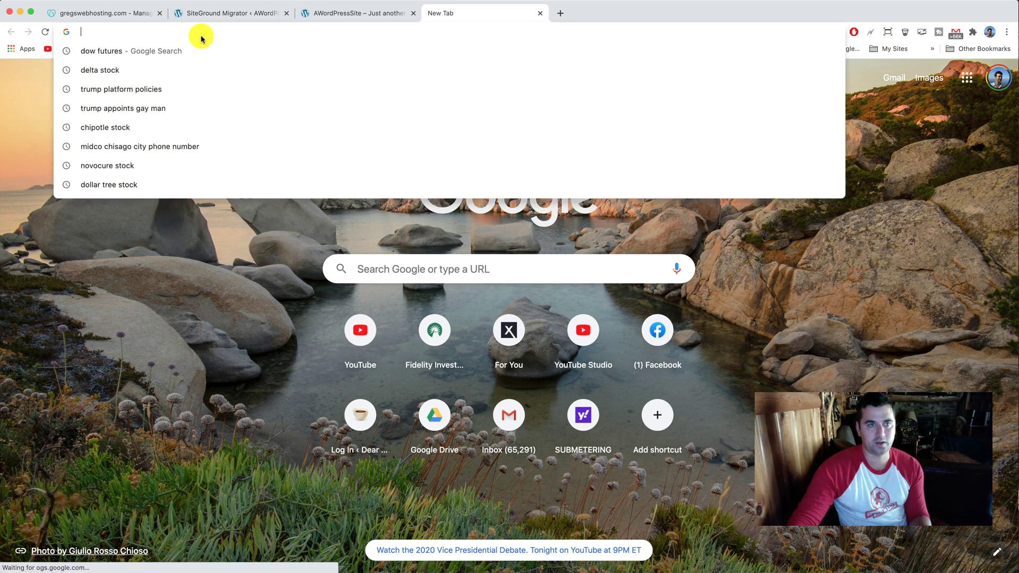
{"action": "type", "text": "g"}
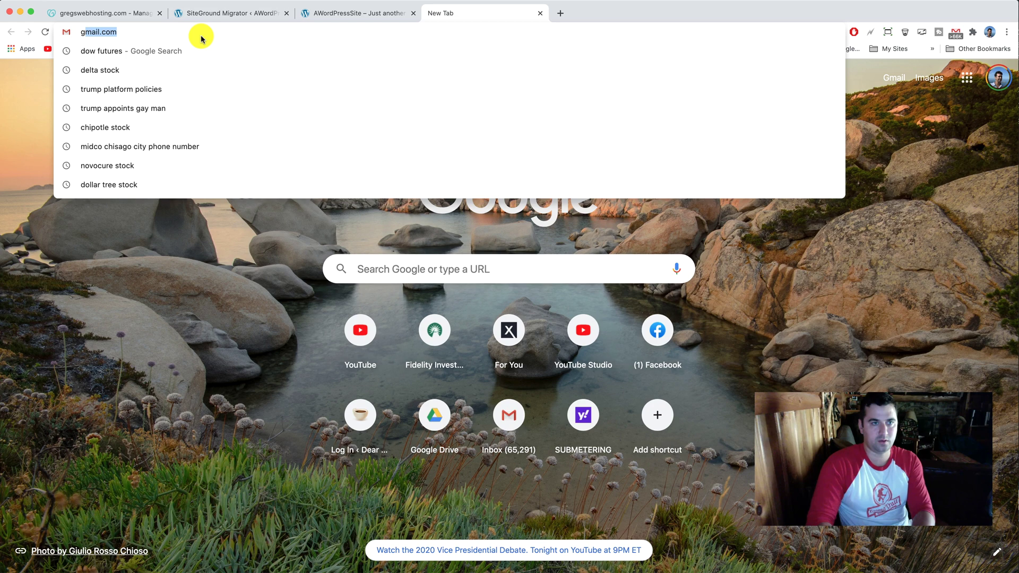
{"action": "type", "text": "regnarayan.com"}
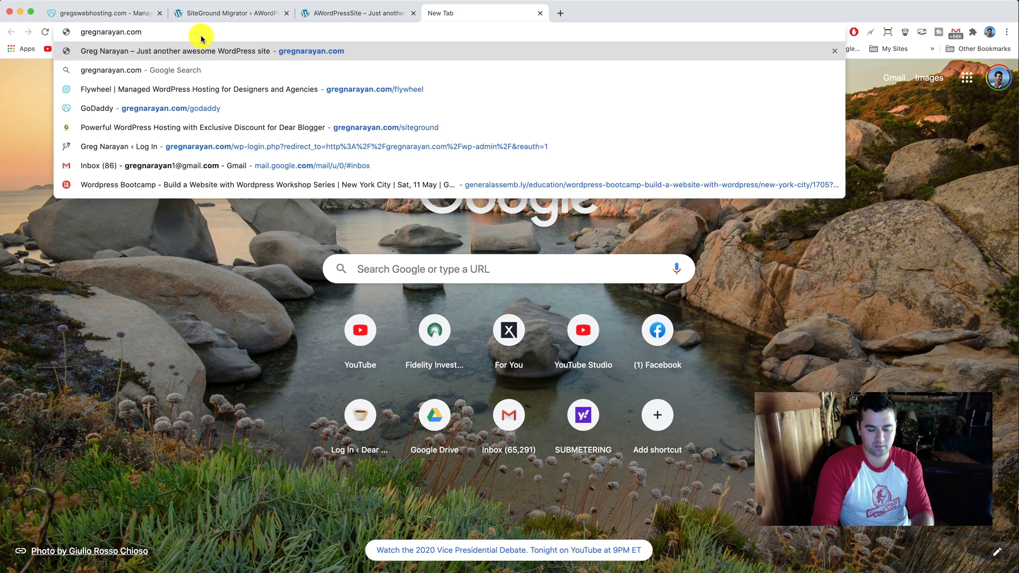
{"action": "type", "text": "/siteground"}
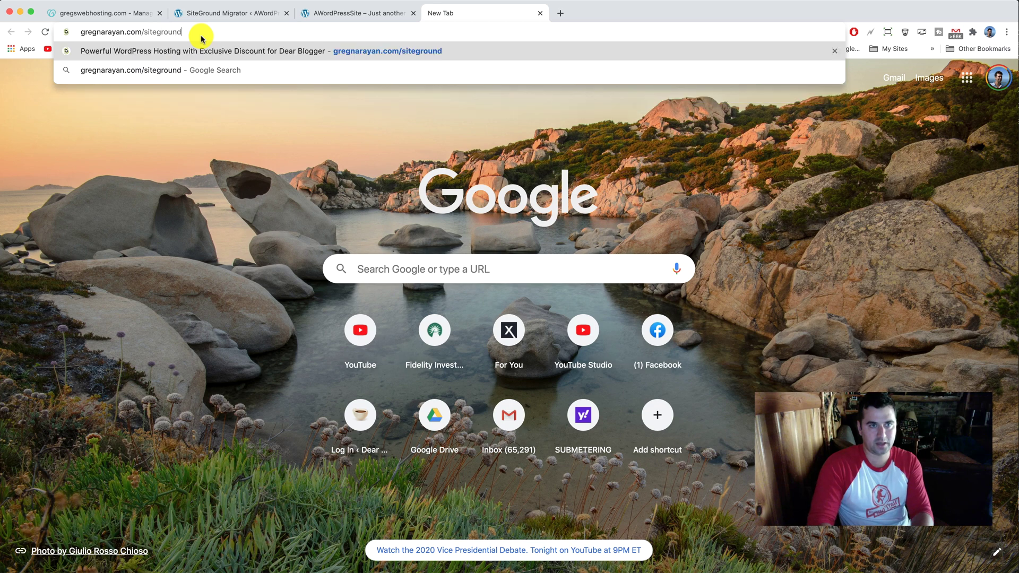
{"action": "key", "text": "Return"}
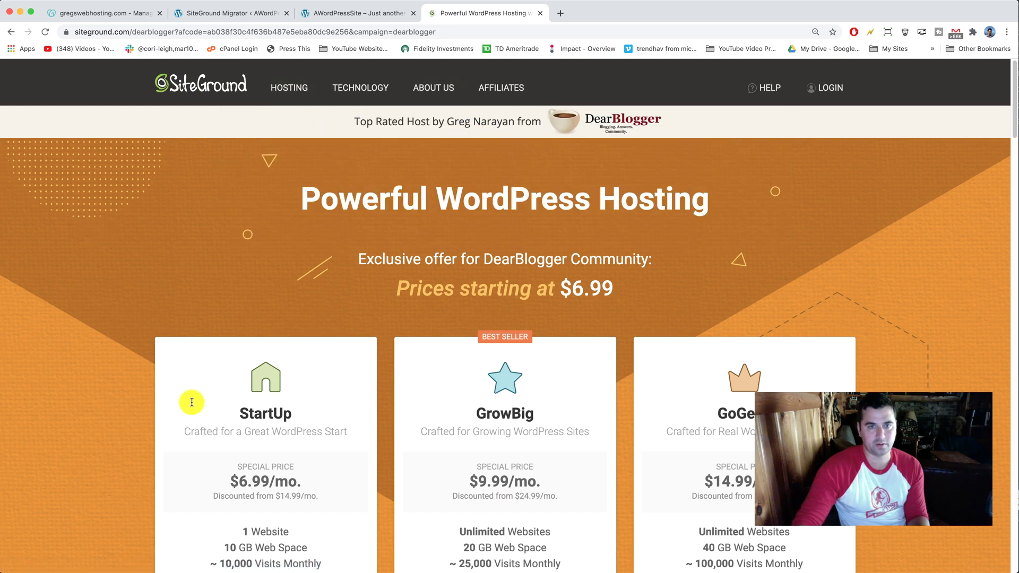
Compare the StartUp, GrowBig and GoGeek plan prices on the SiteGround offer page
{"action": "scroll", "coordinate": [230, 277], "scroll_direction": "down", "scroll_amount": 1}
{"action": "scroll", "coordinate": [217, 275], "scroll_direction": "down", "scroll_amount": 10}
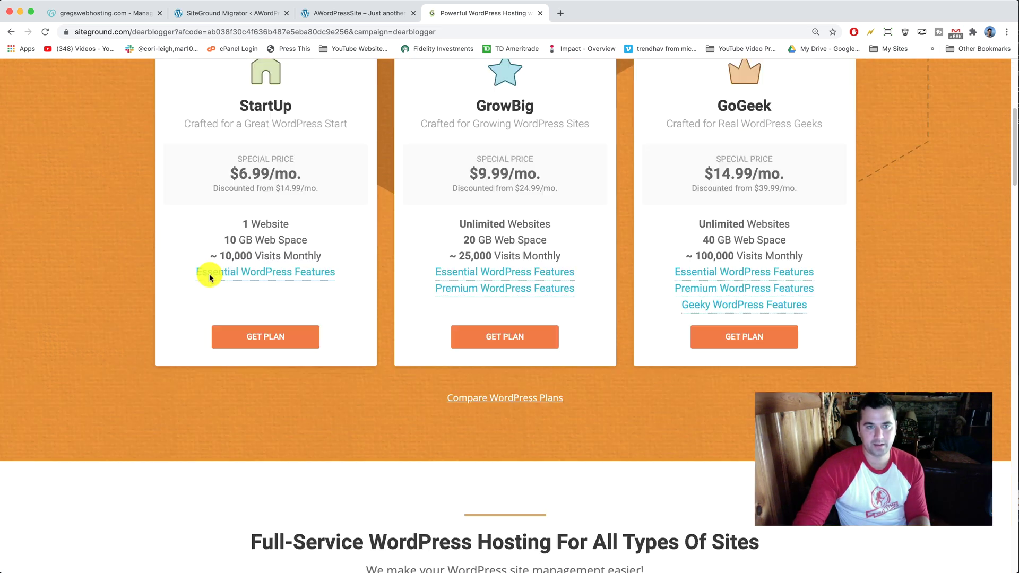
{"action": "scroll", "coordinate": [149, 314], "scroll_direction": "down", "scroll_amount": 7}
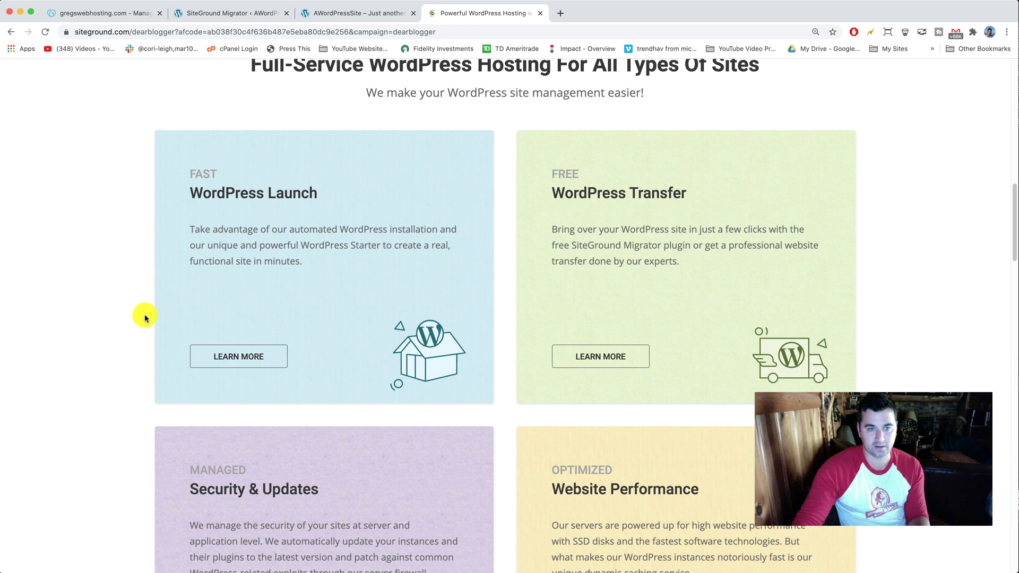
{"action": "scroll", "coordinate": [145, 317], "scroll_direction": "down", "scroll_amount": 5}
{"action": "scroll", "coordinate": [146, 318], "scroll_direction": "up", "scroll_amount": 15}
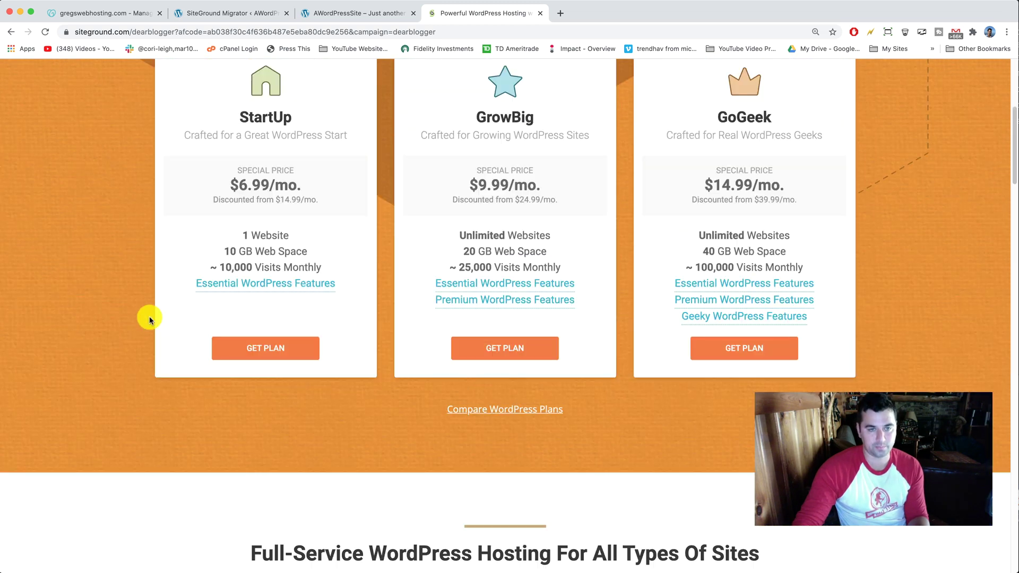
{"action": "scroll", "coordinate": [148, 318], "scroll_direction": "up", "scroll_amount": 10}
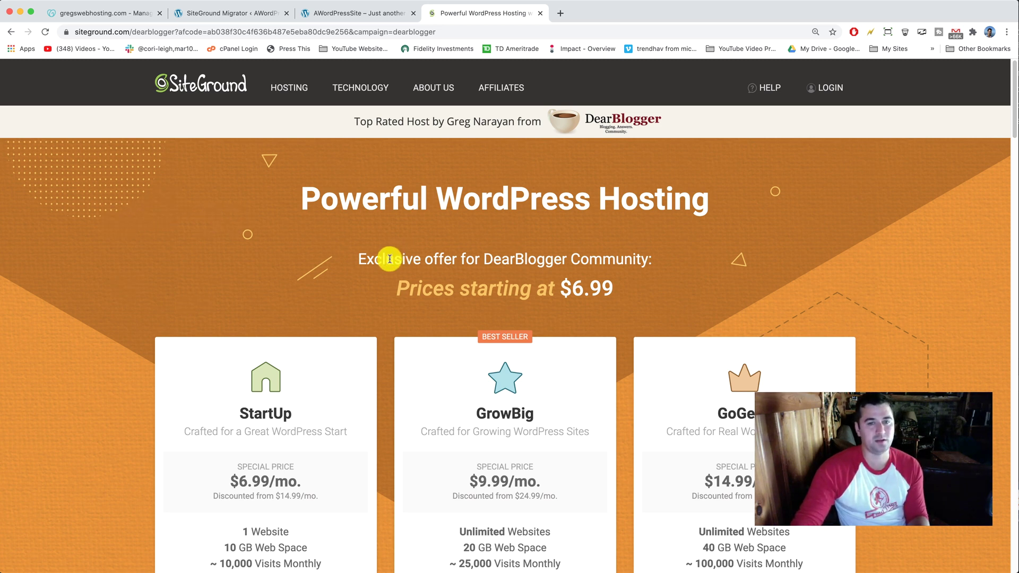
{"action": "left_click_drag", "start_coordinate": [397, 291], "coordinate": [627, 287]}
{"action": "left_click", "coordinate": [619, 289]}
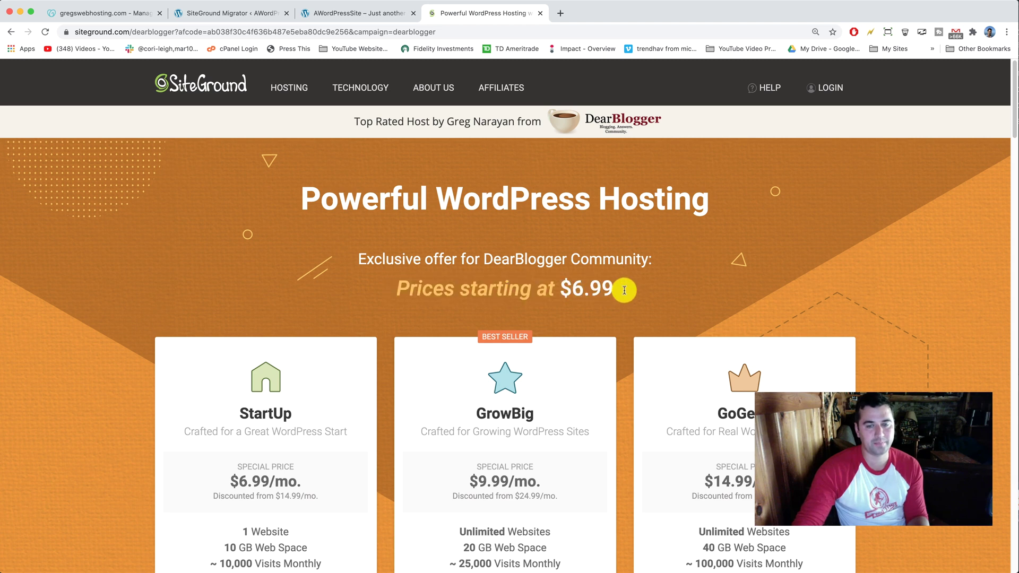
{"action": "scroll", "coordinate": [427, 315], "scroll_direction": "down", "scroll_amount": 1}
{"action": "scroll", "coordinate": [430, 311], "scroll_direction": "down", "scroll_amount": 5}
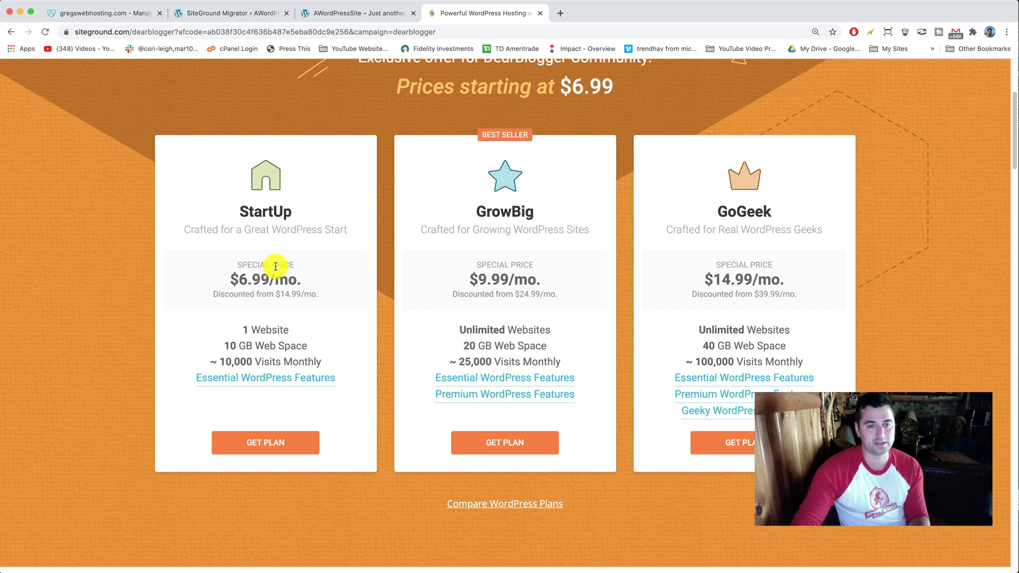
{"action": "scroll", "coordinate": [275, 267], "scroll_direction": "down", "scroll_amount": 3}
{"action": "mouse_move", "coordinate": [283, 275]}
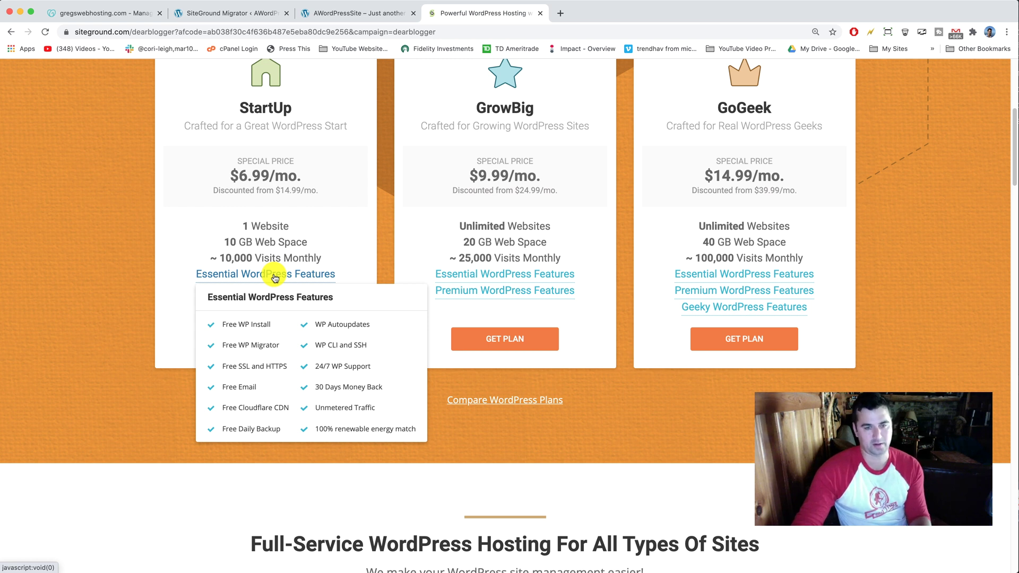
Load easywebsiteideas.com in another new tab
{"action": "left_click", "coordinate": [561, 14]}
{"action": "type", "text": "easy"}
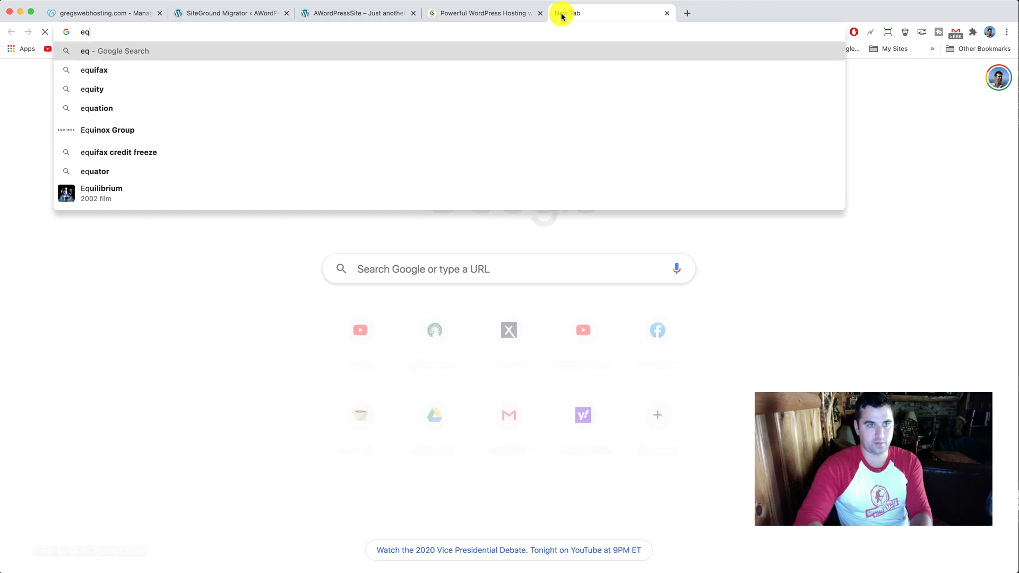
{"action": "key", "text": "Return"}
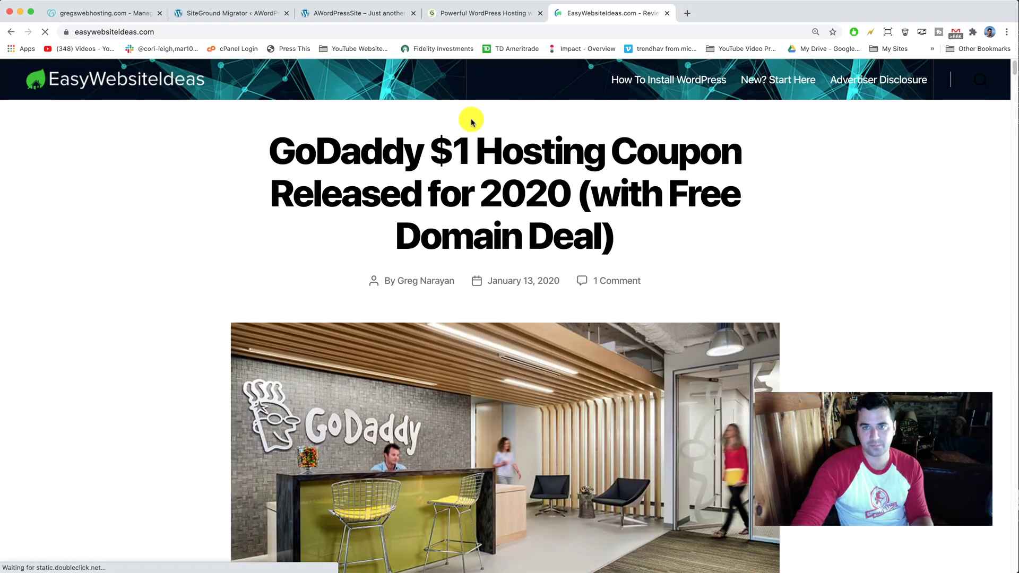
Visit the blog's New? Start Here page, then return to its home page
{"action": "left_click", "coordinate": [763, 82]}
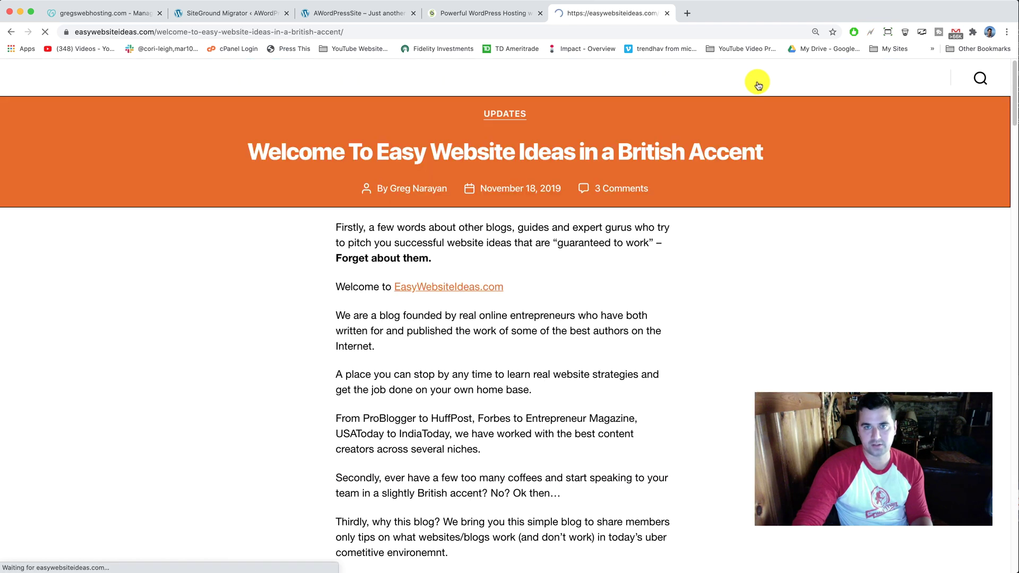
{"action": "scroll", "coordinate": [699, 219], "scroll_direction": "down", "scroll_amount": 2}
{"action": "scroll", "coordinate": [699, 219], "scroll_direction": "down", "scroll_amount": 8}
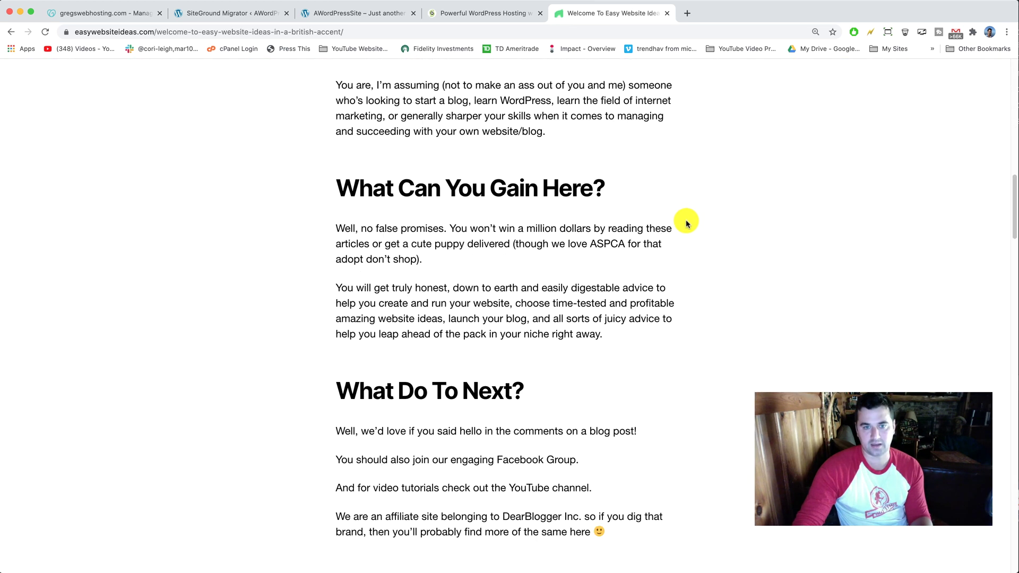
{"action": "scroll", "coordinate": [698, 219], "scroll_direction": "up", "scroll_amount": 12}
{"action": "left_click", "coordinate": [61, 80]}
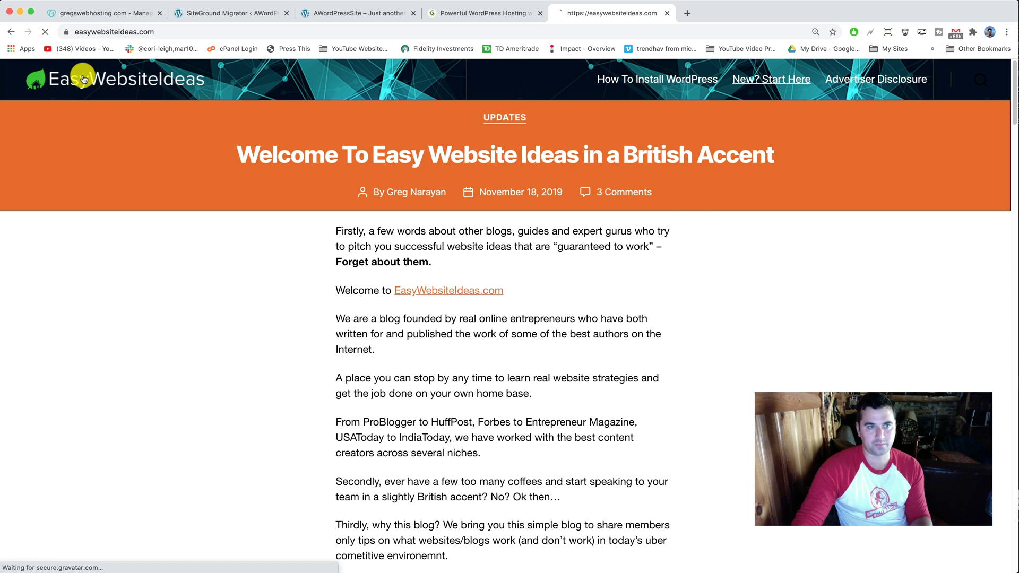
Open the Bluehost-to-SiteGround transfer post at its 'What Does SiteGround Migration Cost?' section
{"action": "scroll", "coordinate": [154, 215], "scroll_direction": "down", "scroll_amount": 20}
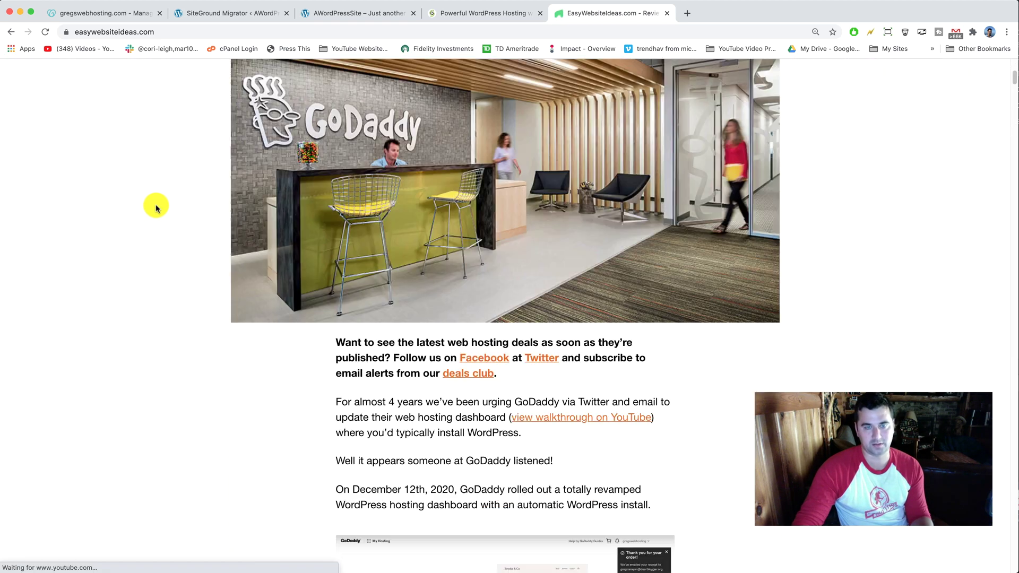
{"action": "scroll", "coordinate": [158, 202], "scroll_direction": "down", "scroll_amount": 10}
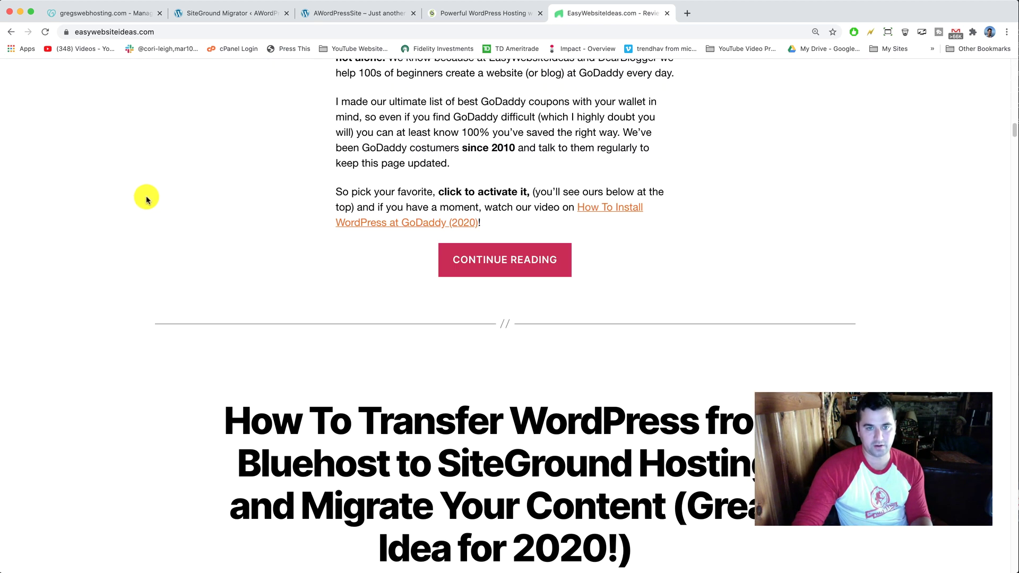
{"action": "scroll", "coordinate": [309, 207], "scroll_direction": "up", "scroll_amount": 6}
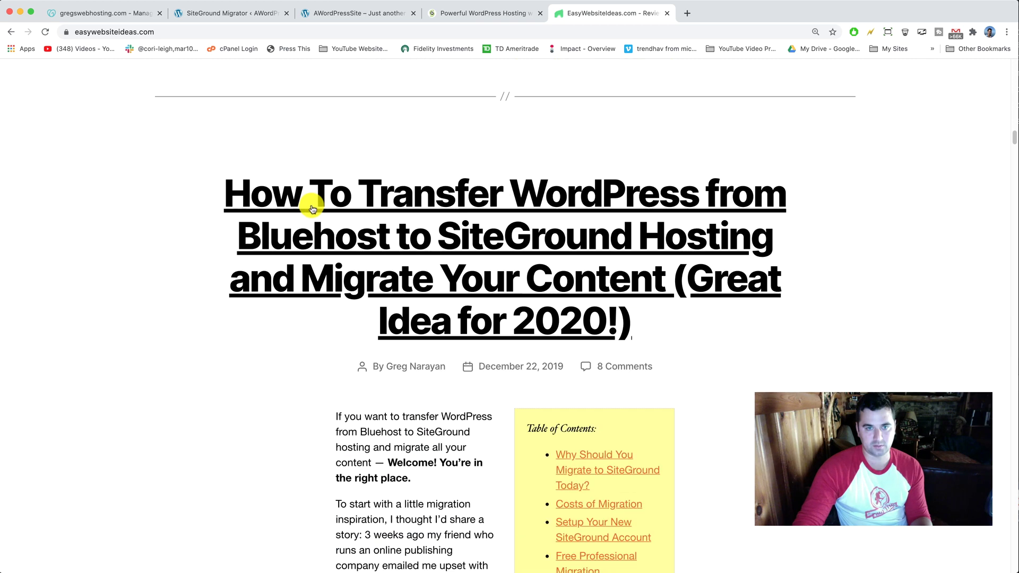
{"action": "left_click", "coordinate": [308, 200]}
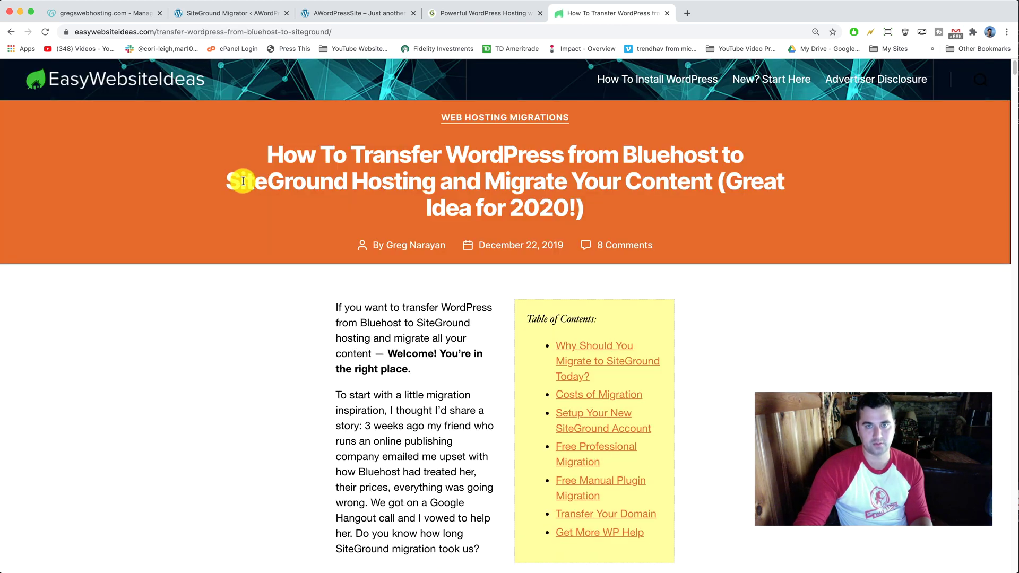
{"action": "scroll", "coordinate": [419, 267], "scroll_direction": "down", "scroll_amount": 3}
{"action": "left_click", "coordinate": [578, 298]}
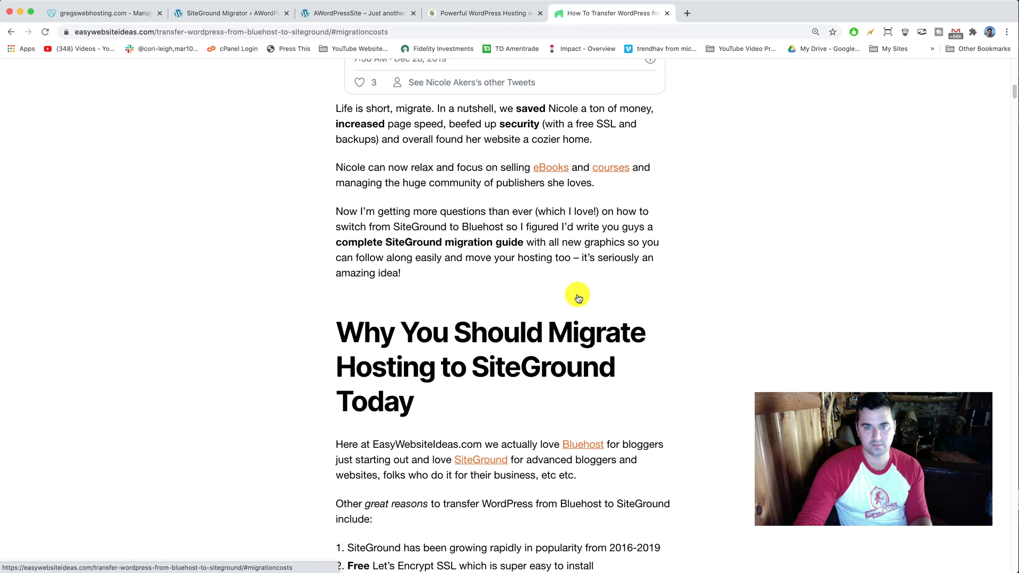
Order the StartUp plan from the SiteGround offer tab and focus the domain field
{"action": "left_click", "coordinate": [467, 15]}
{"action": "scroll", "coordinate": [297, 156], "scroll_direction": "up", "scroll_amount": 4}
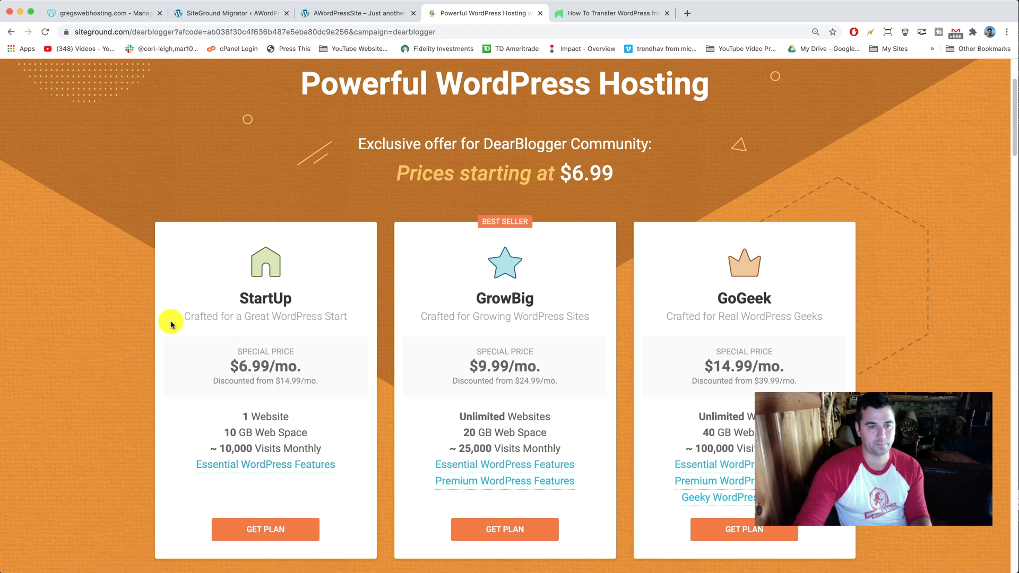
{"action": "scroll", "coordinate": [175, 319], "scroll_direction": "down", "scroll_amount": 4}
{"action": "scroll", "coordinate": [136, 313], "scroll_direction": "up", "scroll_amount": 4}
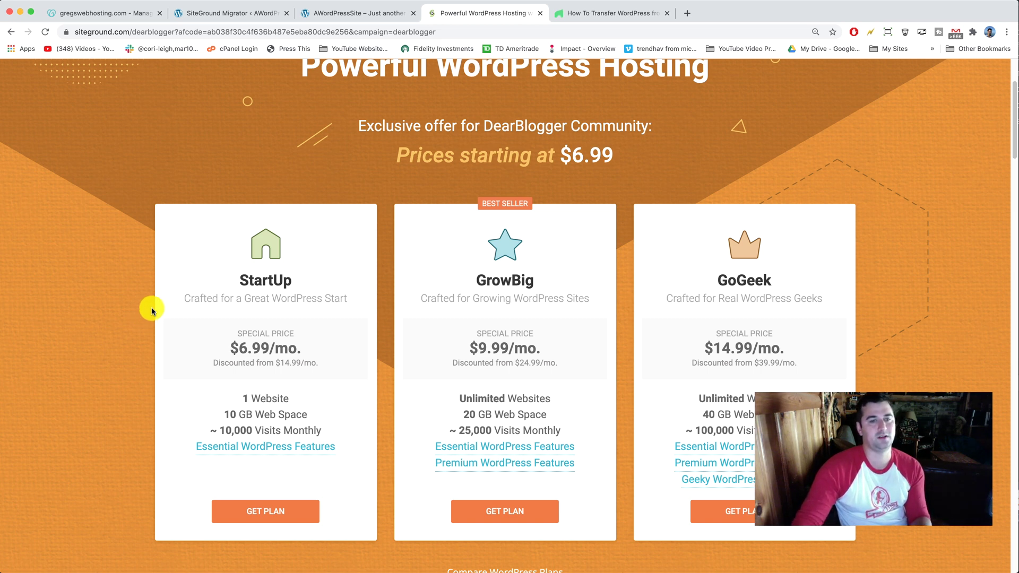
{"action": "left_click_drag", "start_coordinate": [184, 297], "coordinate": [239, 256]}
{"action": "left_click", "coordinate": [236, 285]}
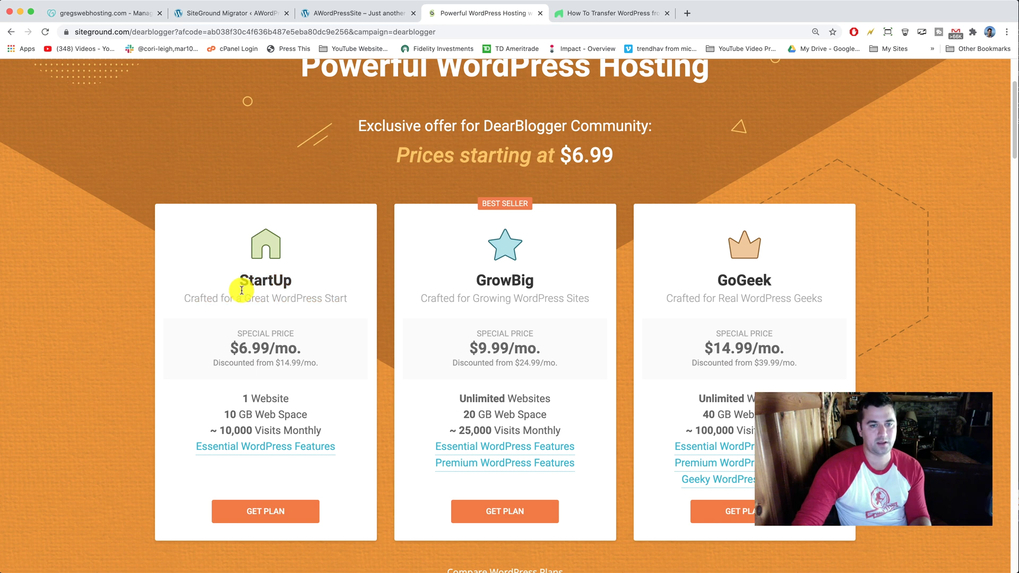
{"action": "left_click", "coordinate": [259, 512]}
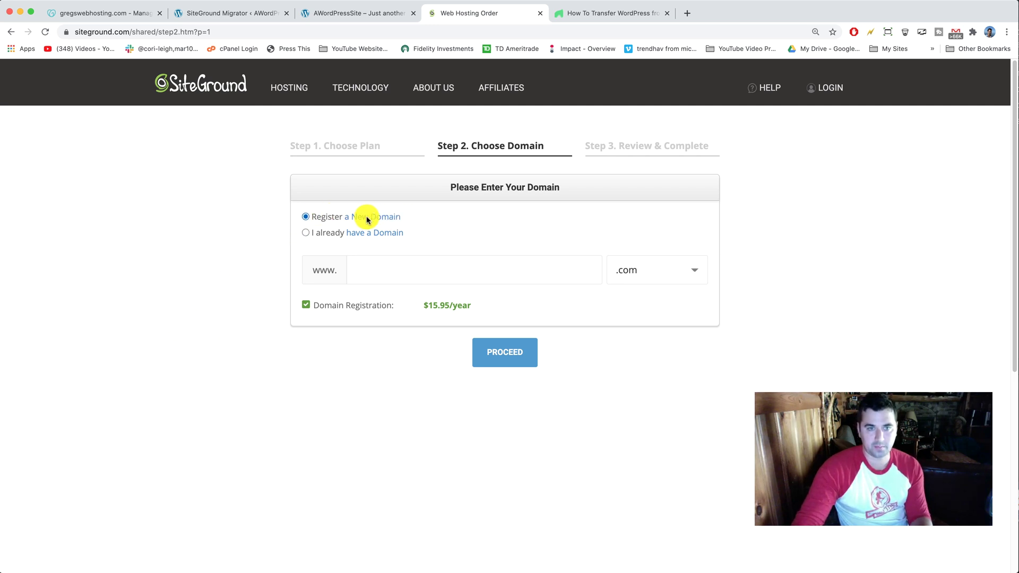
{"action": "left_click", "coordinate": [412, 272]}
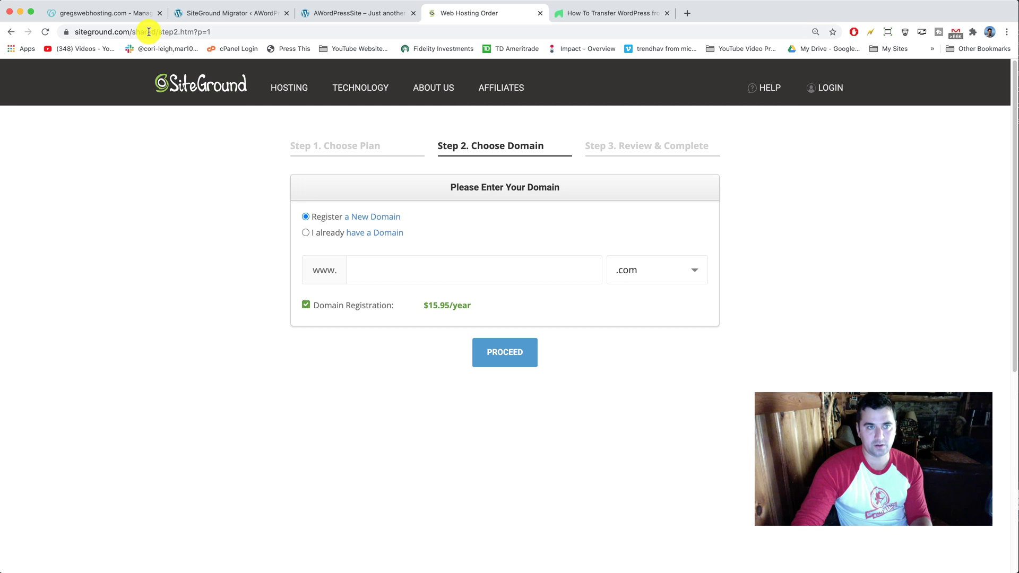
Copy the gregswebhosting.com domain name from GoDaddy's My Products list
{"action": "left_click", "coordinate": [128, 13]}
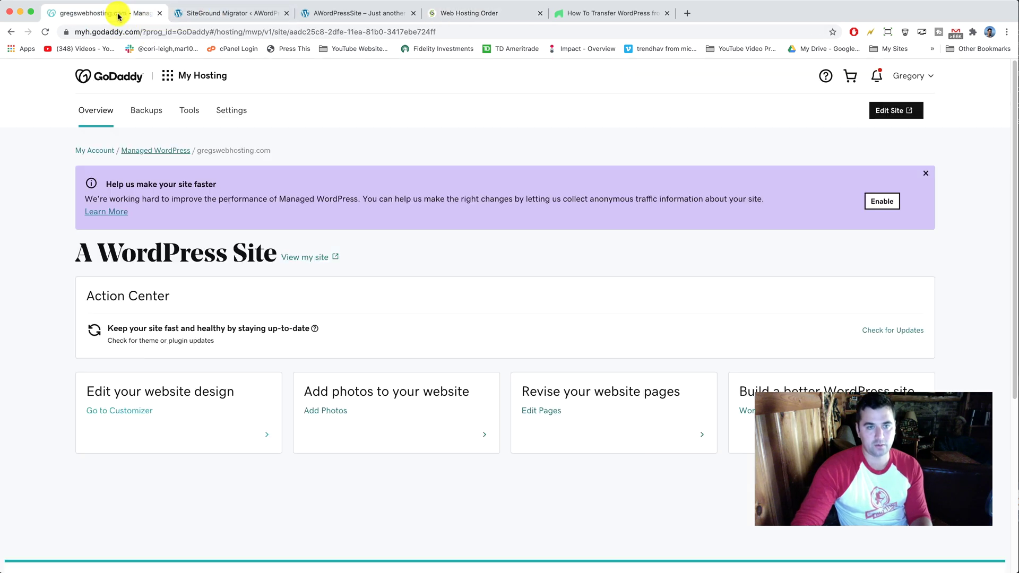
{"action": "left_click", "coordinate": [10, 31]}
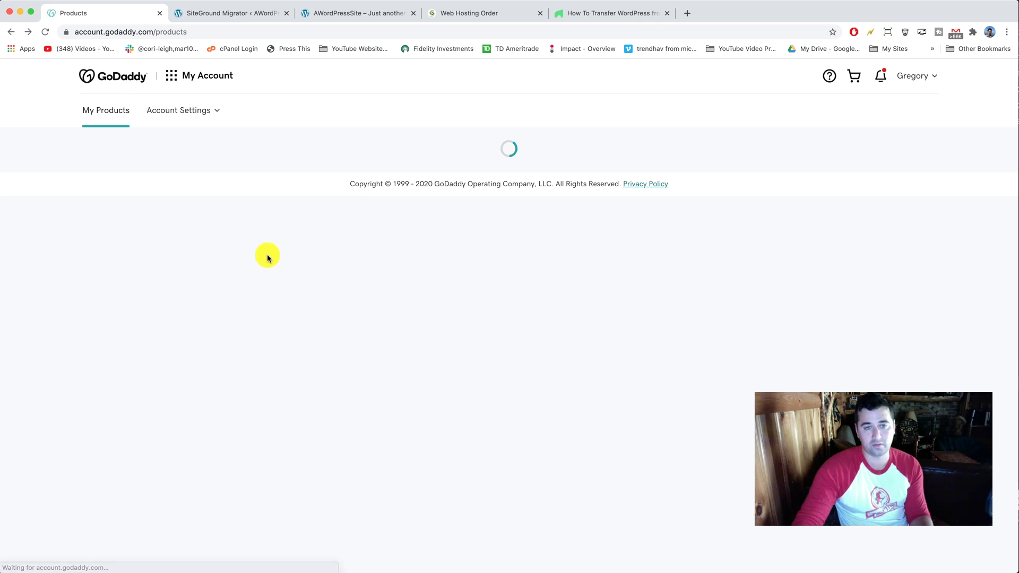
{"action": "left_click_drag", "start_coordinate": [255, 327], "coordinate": [160, 327]}
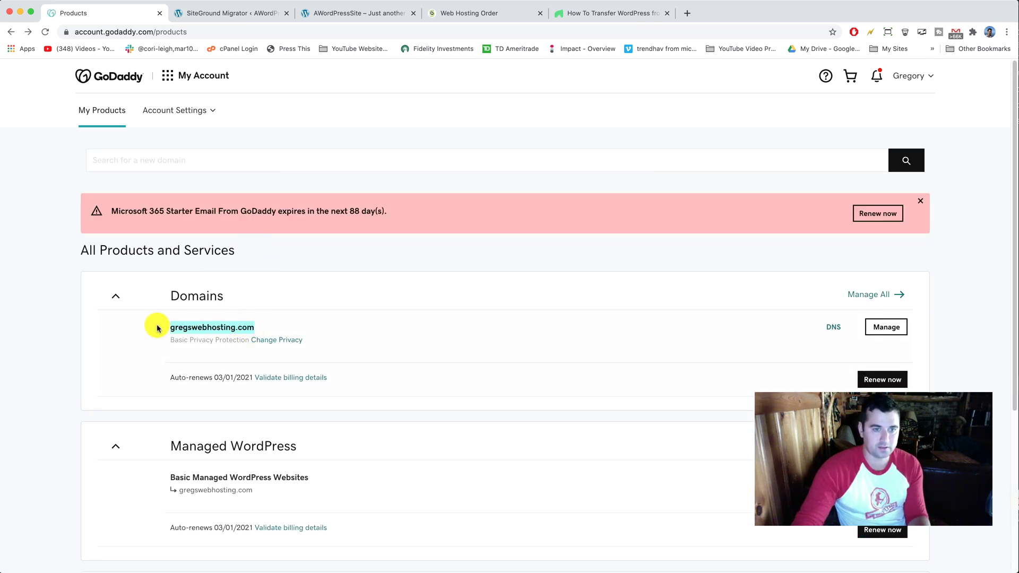
{"action": "right_click", "coordinate": [235, 324]}
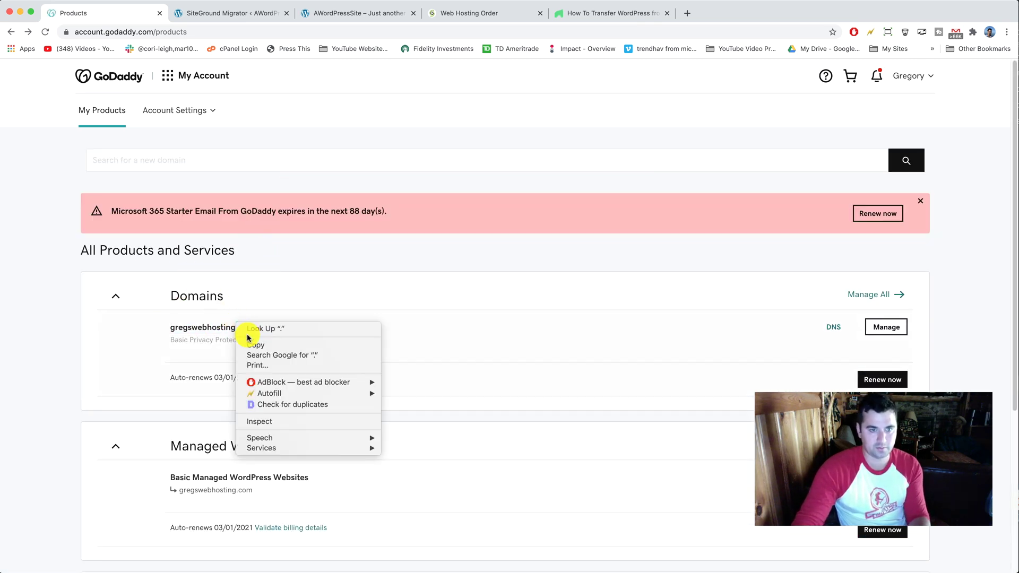
{"action": "left_click", "coordinate": [258, 342]}
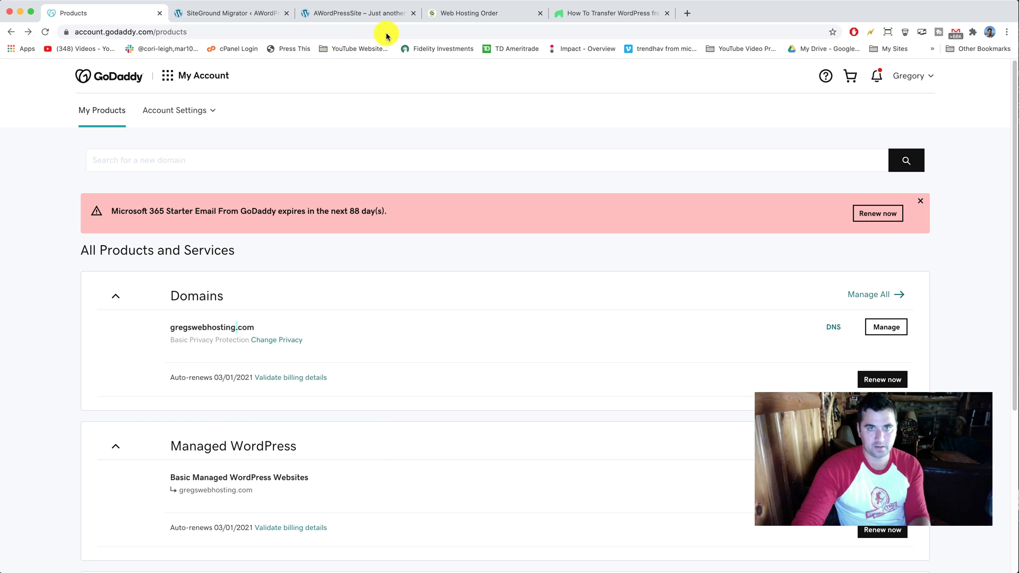
{"action": "left_click", "coordinate": [472, 13]}
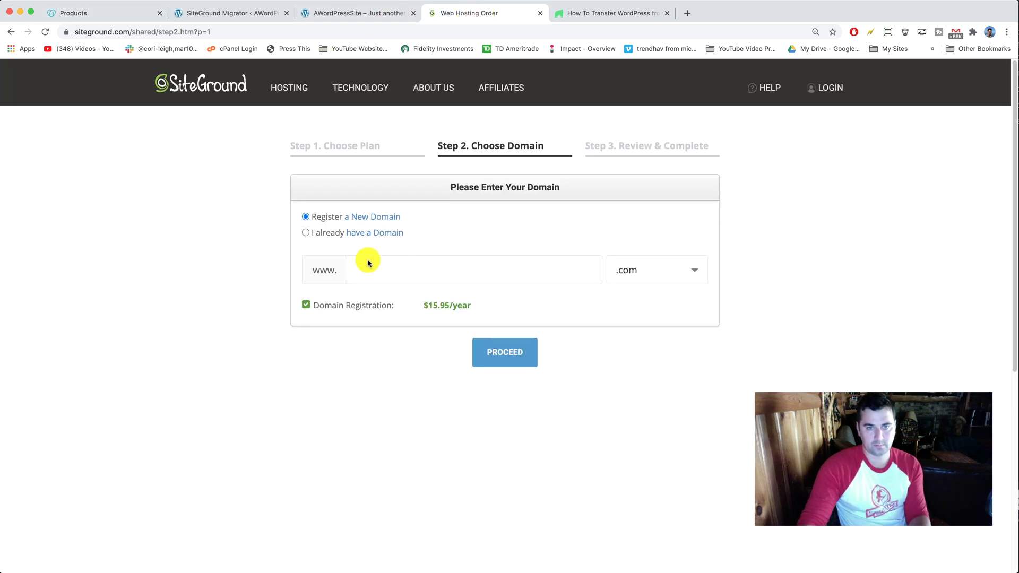
{"action": "left_click", "coordinate": [306, 233]}
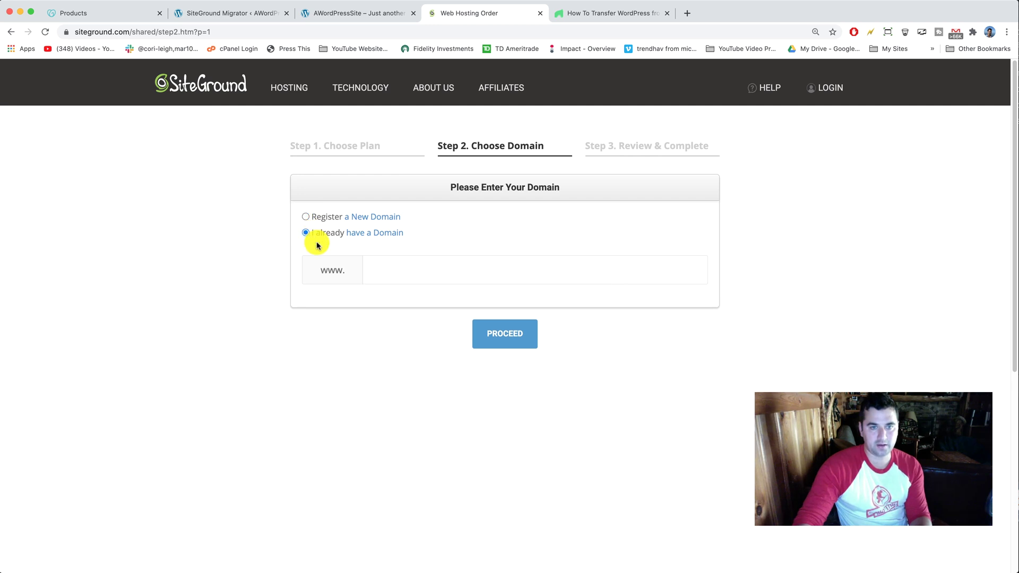
{"action": "right_click", "coordinate": [383, 268]}
{"action": "left_click", "coordinate": [409, 339]}
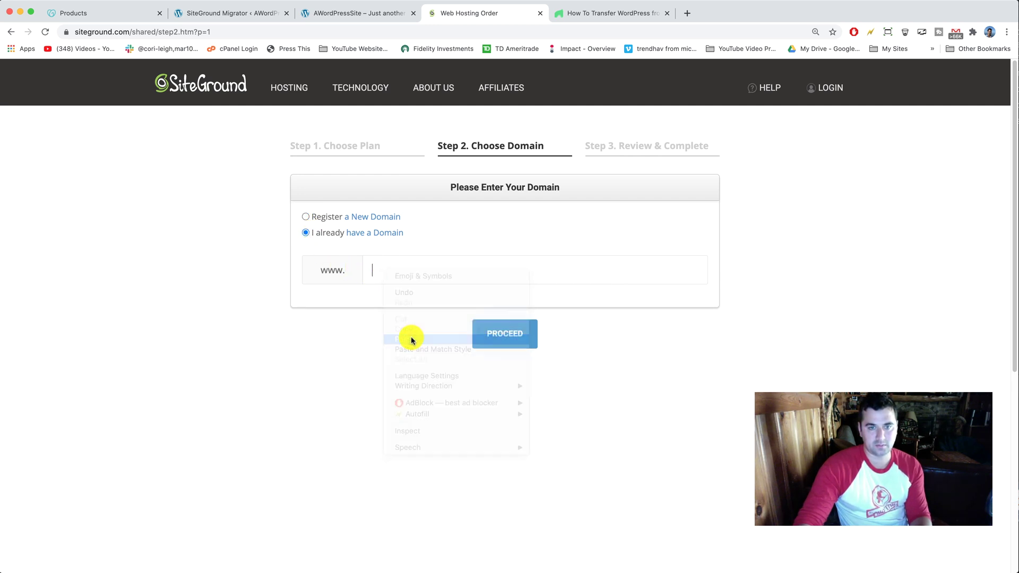
{"action": "left_click_drag", "start_coordinate": [400, 268], "coordinate": [347, 272]}
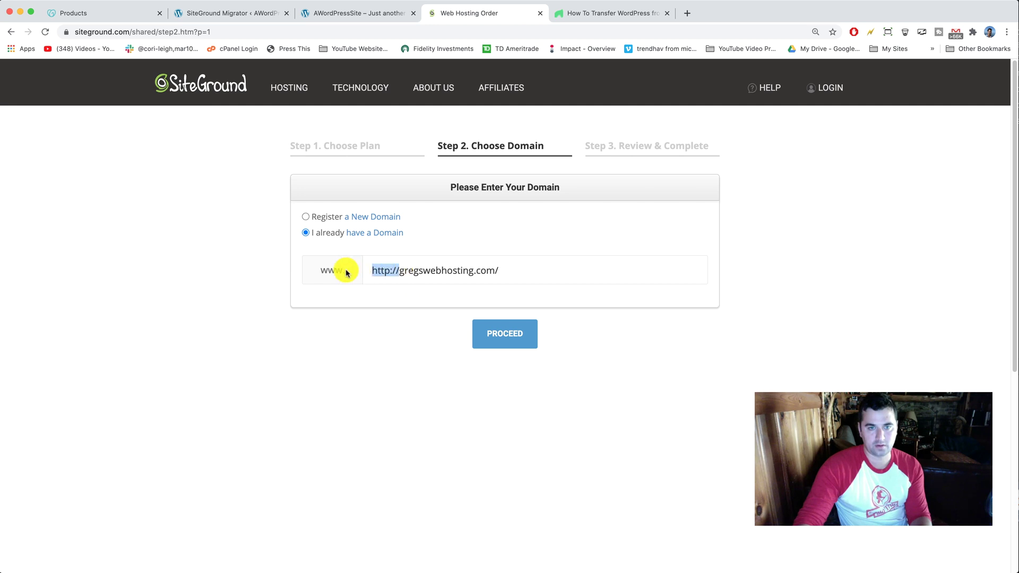
{"action": "key", "text": "BackSpace"}
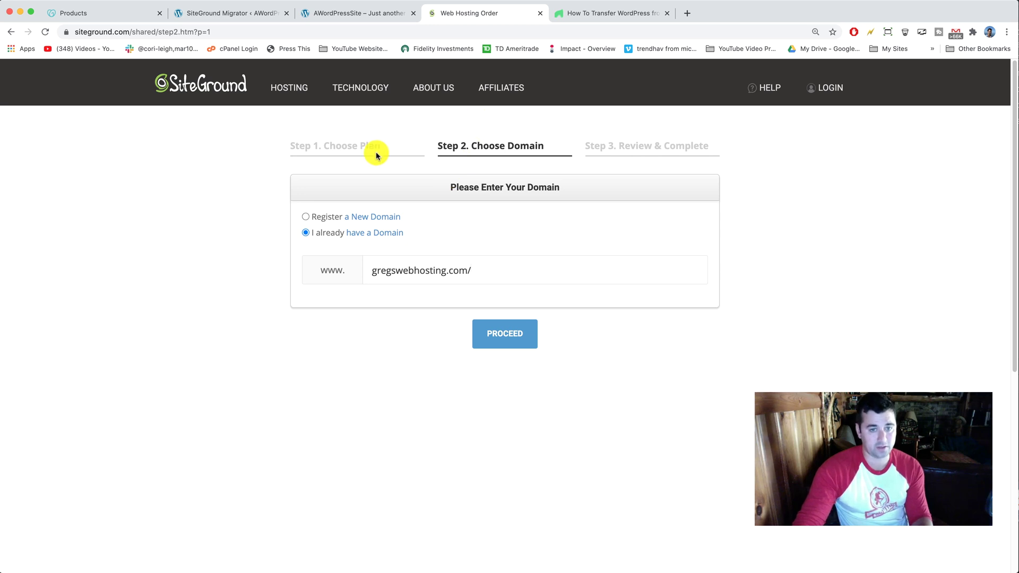
Submit the domain and trim the flagged trailing slash so it reads gregswebhosting.com
{"action": "left_click_drag", "start_coordinate": [478, 270], "coordinate": [357, 270]}
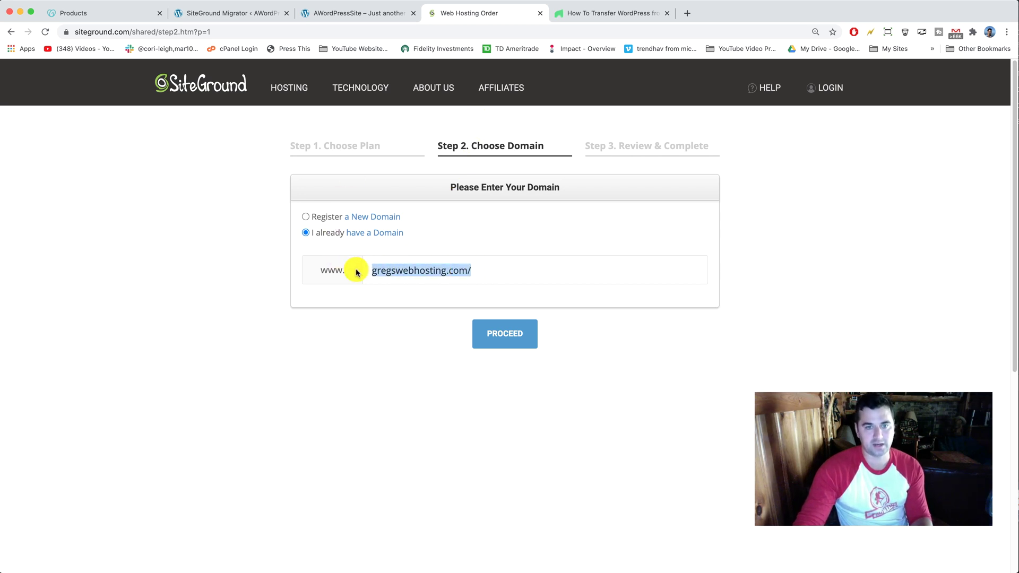
{"action": "left_click", "coordinate": [403, 270]}
{"action": "left_click_drag", "start_coordinate": [481, 269], "coordinate": [409, 267]}
{"action": "left_click", "coordinate": [409, 270]}
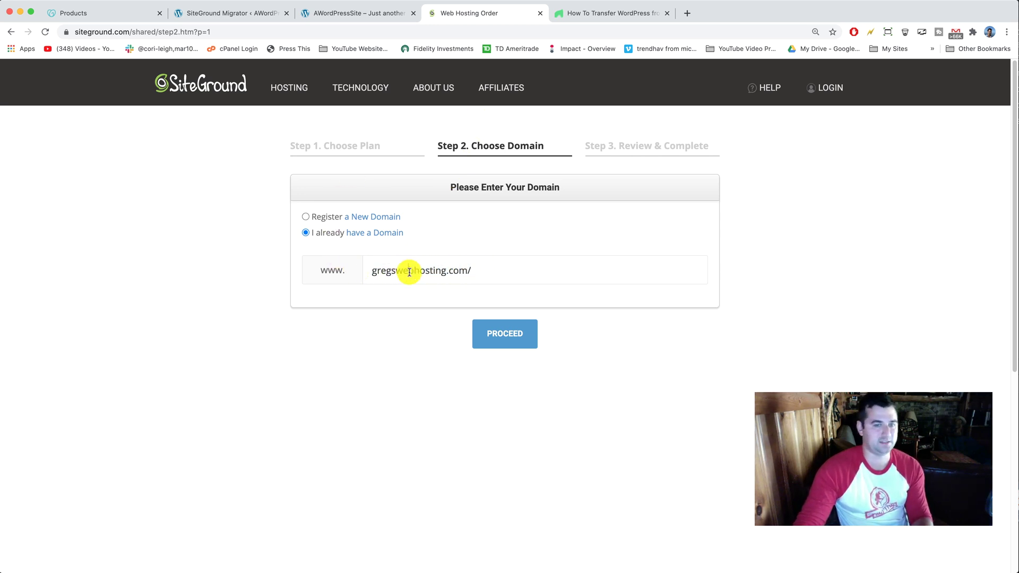
{"action": "left_click", "coordinate": [517, 334]}
{"action": "left_click", "coordinate": [504, 341]}
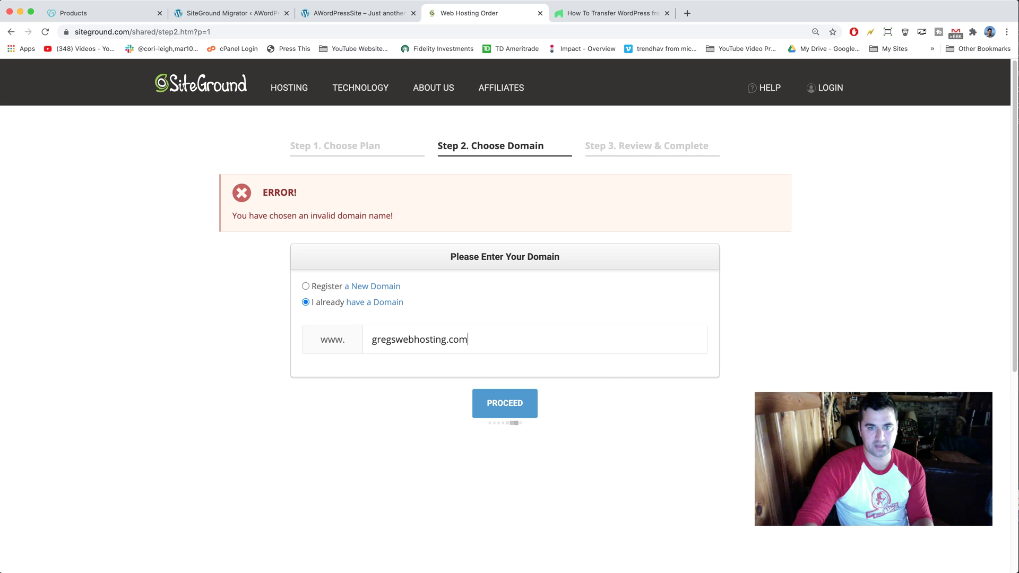
Resubmit the corrected domain and scroll through the payment details form
{"action": "left_click", "coordinate": [514, 403]}
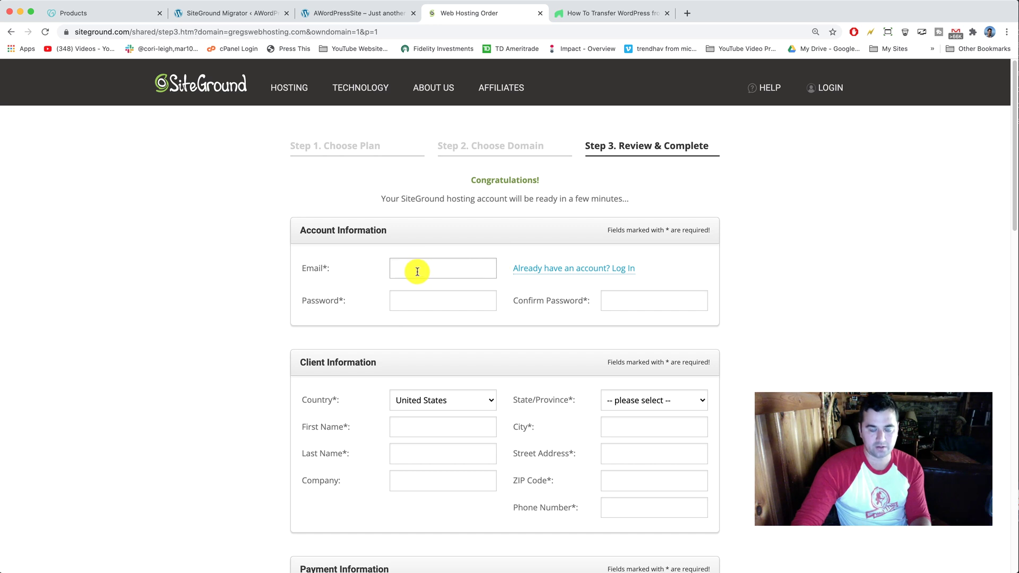
{"action": "scroll", "coordinate": [425, 250], "scroll_direction": "down", "scroll_amount": 3}
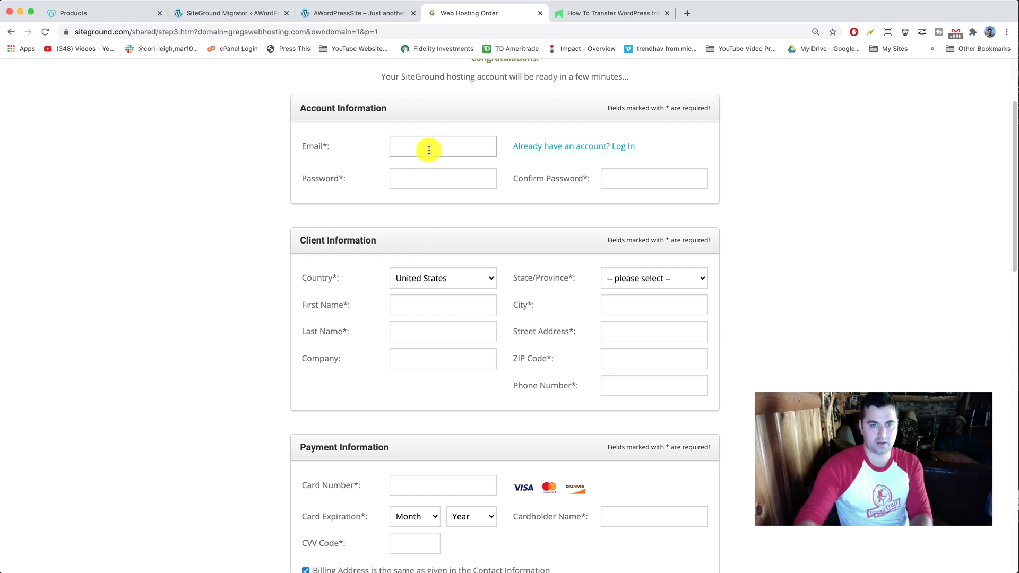
{"action": "scroll", "coordinate": [466, 215], "scroll_direction": "down", "scroll_amount": 3}
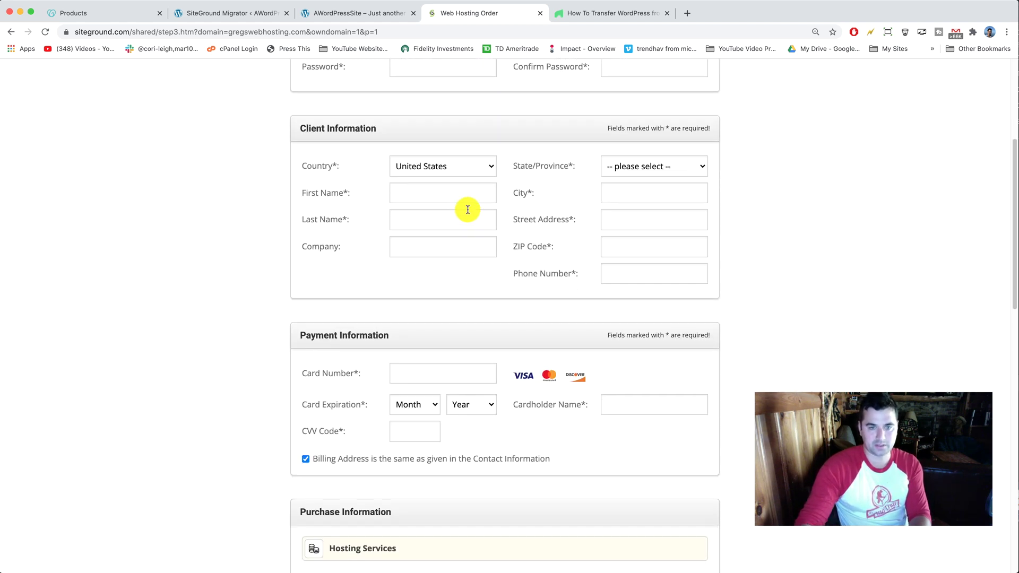
{"action": "left_click", "coordinate": [464, 368]}
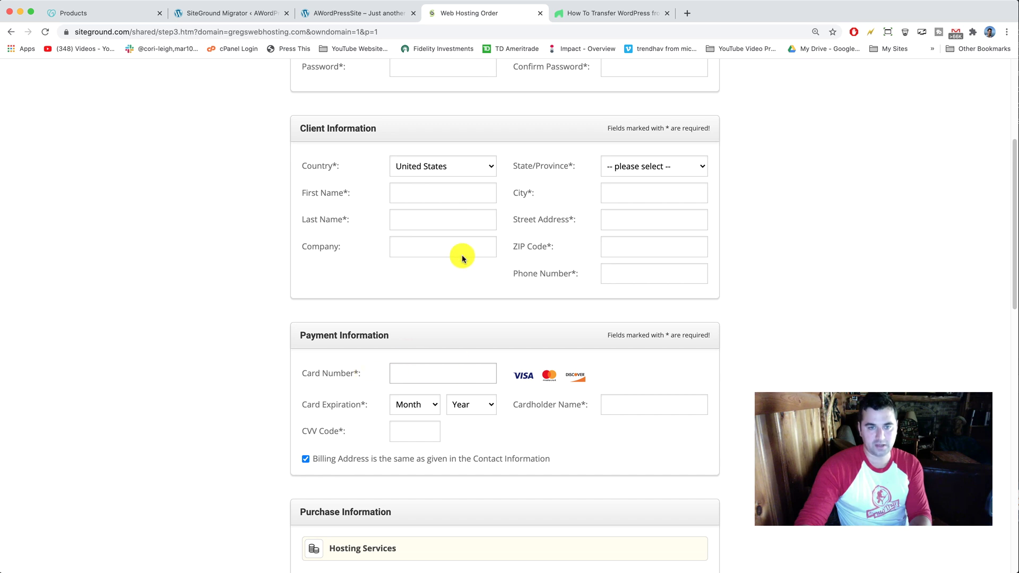
{"action": "scroll", "coordinate": [472, 364], "scroll_direction": "down", "scroll_amount": 1}
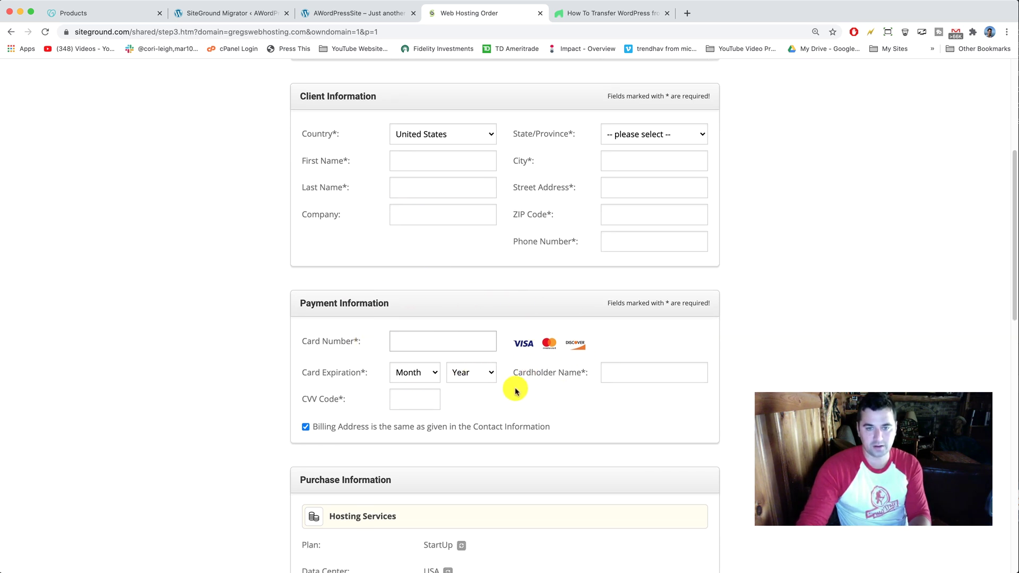
{"action": "scroll", "coordinate": [451, 319], "scroll_direction": "down", "scroll_amount": 3}
{"action": "scroll", "coordinate": [467, 312], "scroll_direction": "down", "scroll_amount": 3}
{"action": "scroll", "coordinate": [510, 290], "scroll_direction": "down", "scroll_amount": 5}
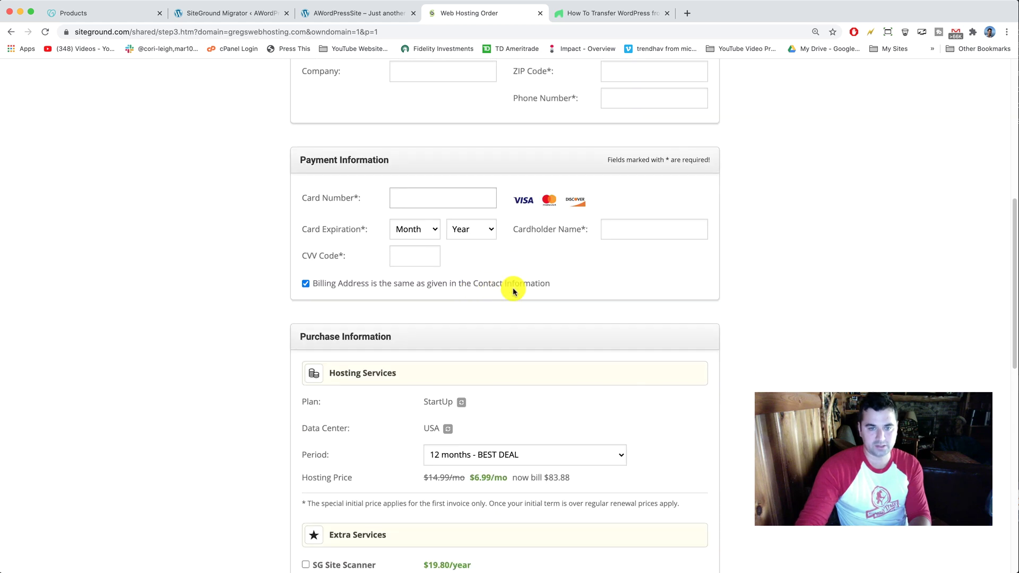
{"action": "scroll", "coordinate": [507, 290], "scroll_direction": "down", "scroll_amount": 1}
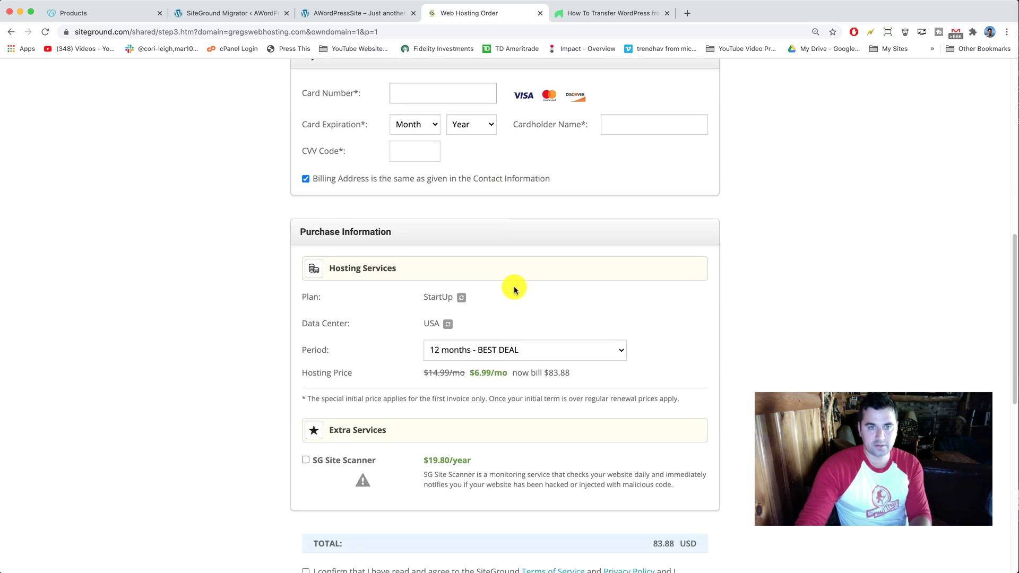
Keep USA, Iowa as the data center and 12 months as the billing period
{"action": "left_click_drag", "start_coordinate": [301, 231], "coordinate": [405, 230]}
{"action": "left_click", "coordinate": [403, 230]}
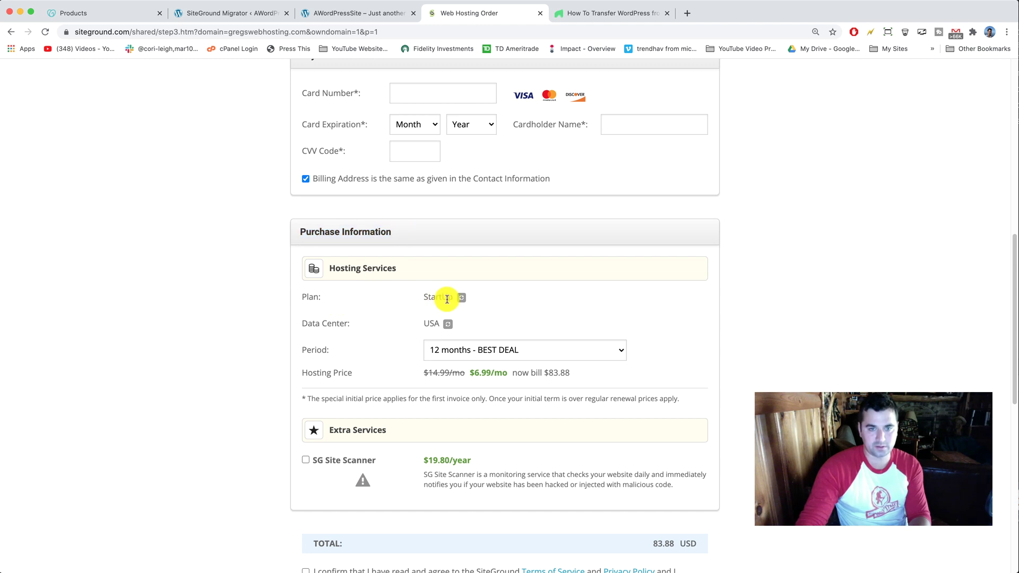
{"action": "left_click", "coordinate": [445, 324]}
{"action": "left_click", "coordinate": [514, 324]}
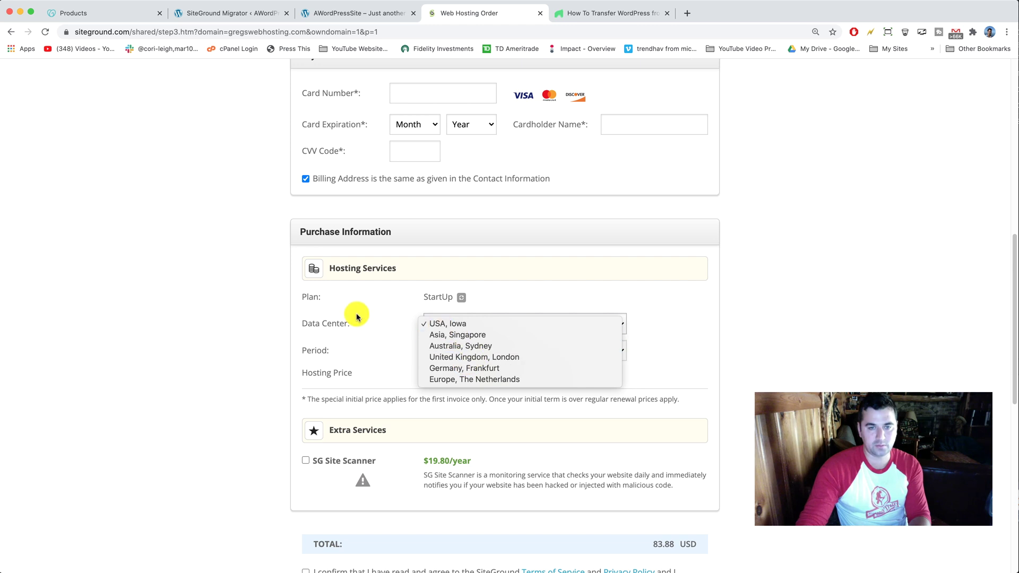
{"action": "left_click", "coordinate": [387, 327]}
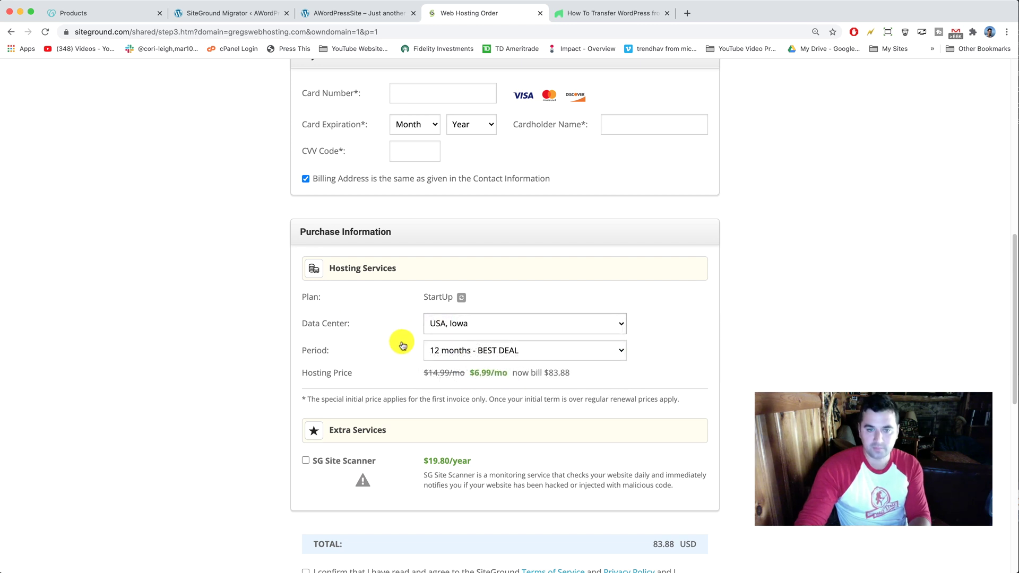
{"action": "left_click", "coordinate": [472, 350]}
{"action": "left_click", "coordinate": [472, 349]}
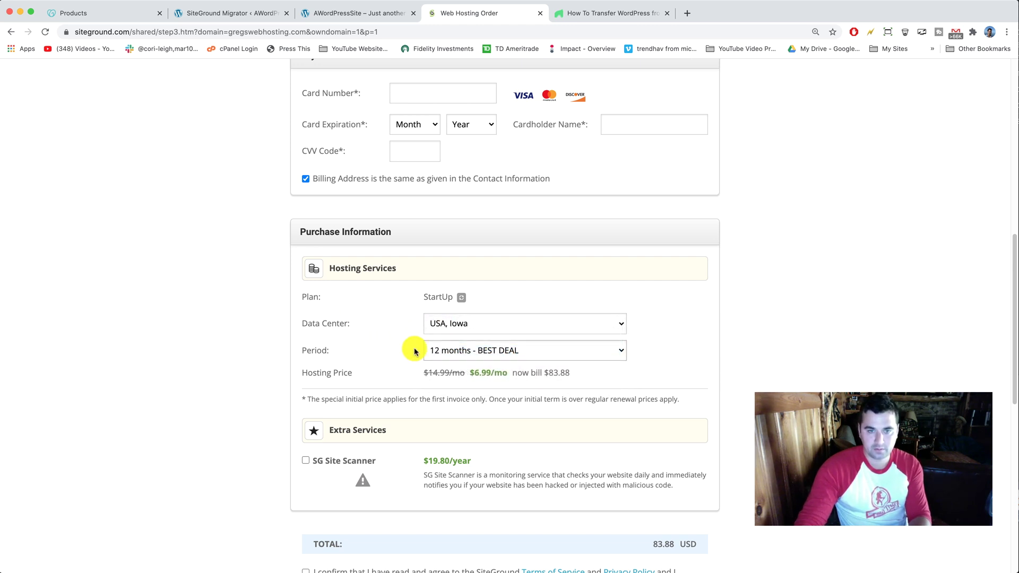
Accept the terms of service and privacy policy above the PAY NOW button
{"action": "scroll", "coordinate": [539, 356], "scroll_direction": "down", "scroll_amount": 3}
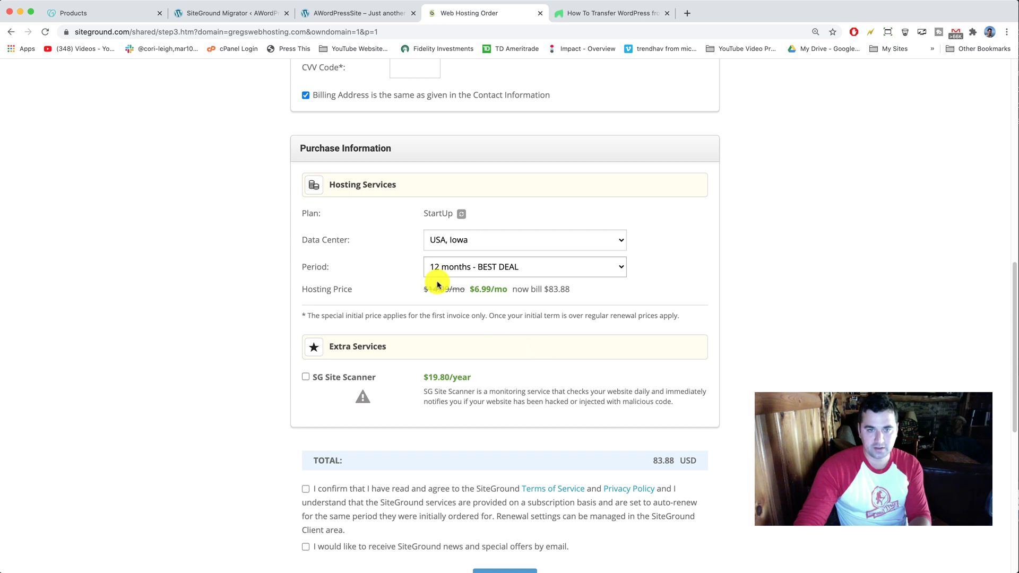
{"action": "scroll", "coordinate": [399, 275], "scroll_direction": "down", "scroll_amount": 5}
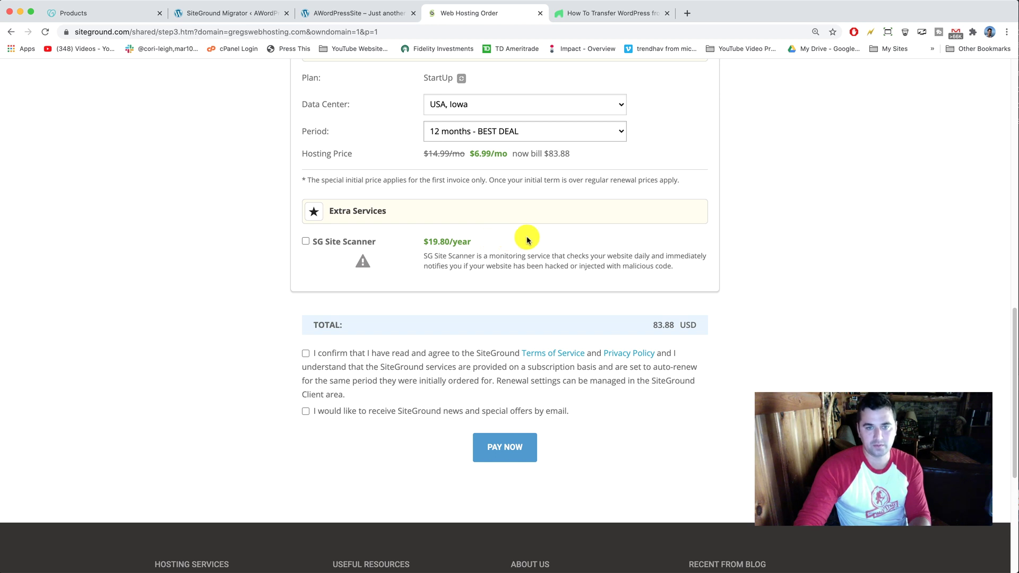
{"action": "left_click", "coordinate": [306, 354]}
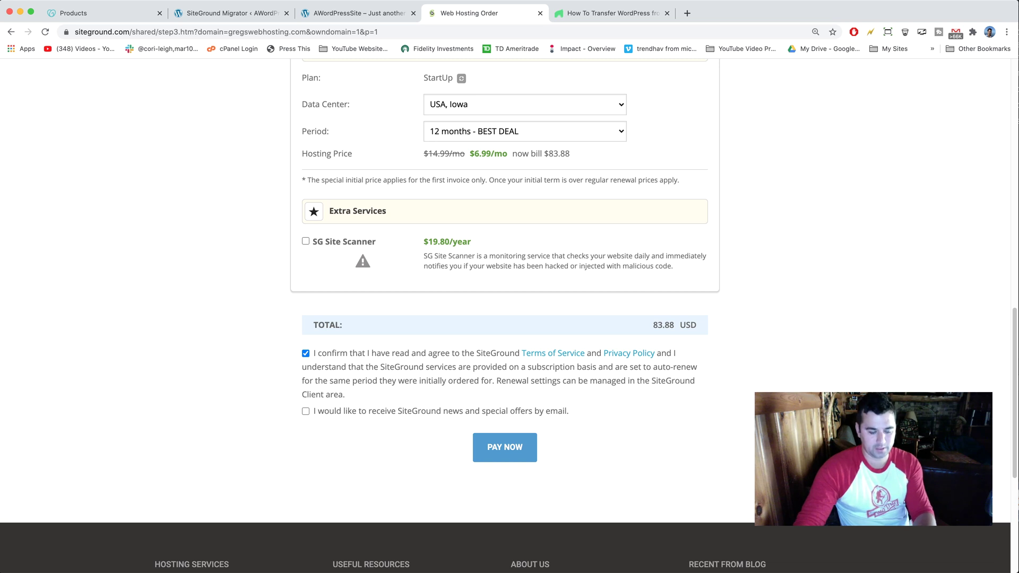
Calculate 6.99 × 12 in Calculator, getting 83.88
{"action": "left_click", "coordinate": [7, 305]}
{"action": "left_click_drag", "start_coordinate": [212, 228], "coordinate": [177, 230]}
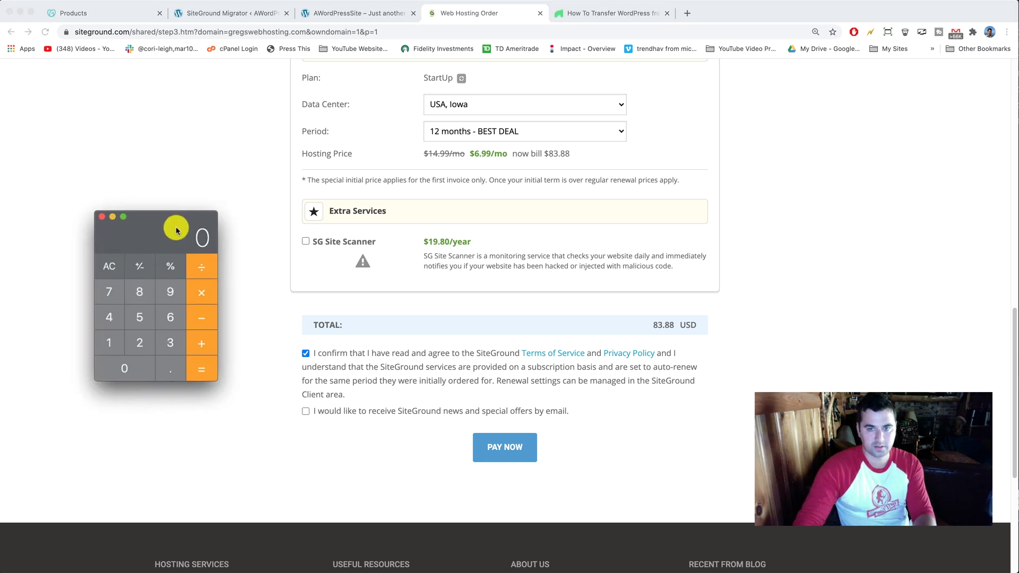
{"action": "left_click", "coordinate": [170, 317]}
{"action": "left_click", "coordinate": [168, 367]}
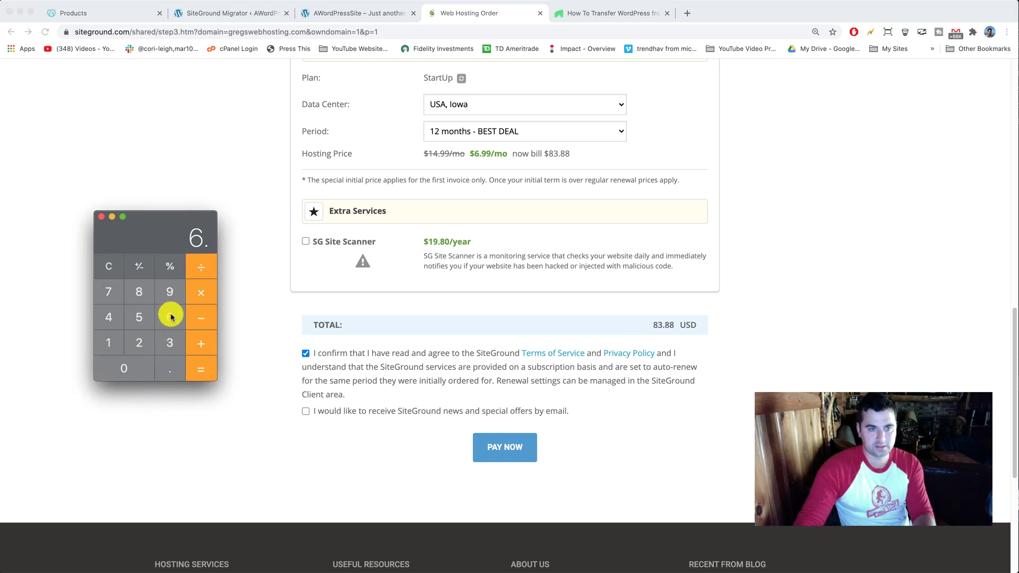
{"action": "left_click", "coordinate": [170, 292]}
{"action": "left_click", "coordinate": [200, 292]}
{"action": "left_click", "coordinate": [108, 342]}
{"action": "left_click", "coordinate": [140, 342]}
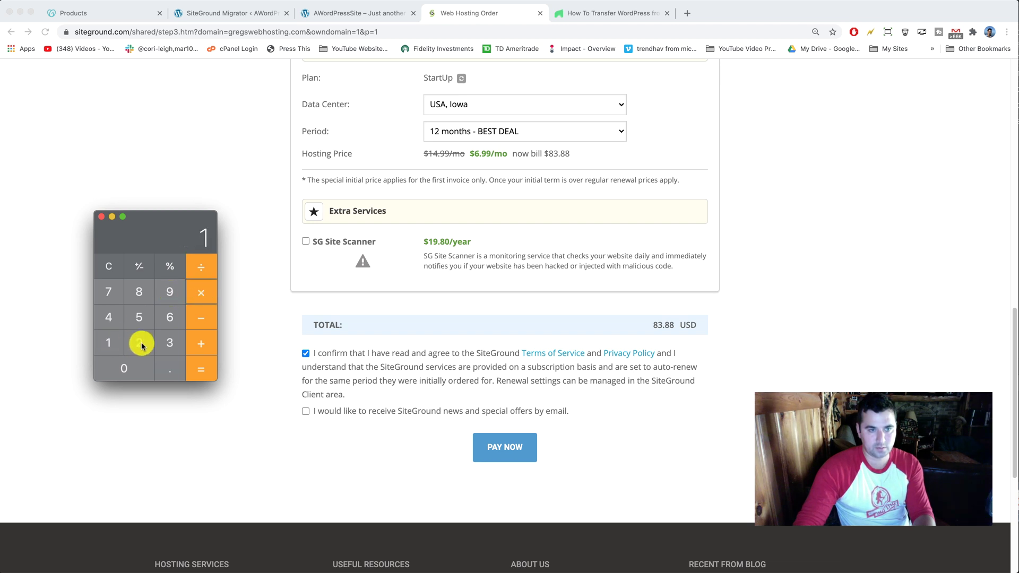
{"action": "left_click", "coordinate": [192, 370]}
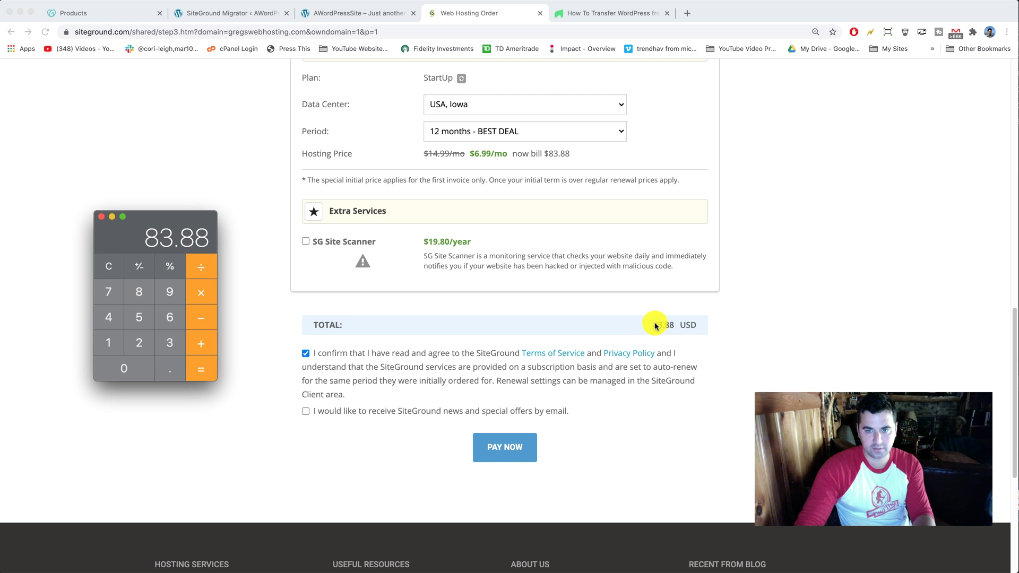
Compare the result with the 83.88 USD total on the order page
{"action": "left_click", "coordinate": [655, 326]}
{"action": "left_click_drag", "start_coordinate": [656, 324], "coordinate": [671, 325]}
{"action": "left_click", "coordinate": [662, 325]}
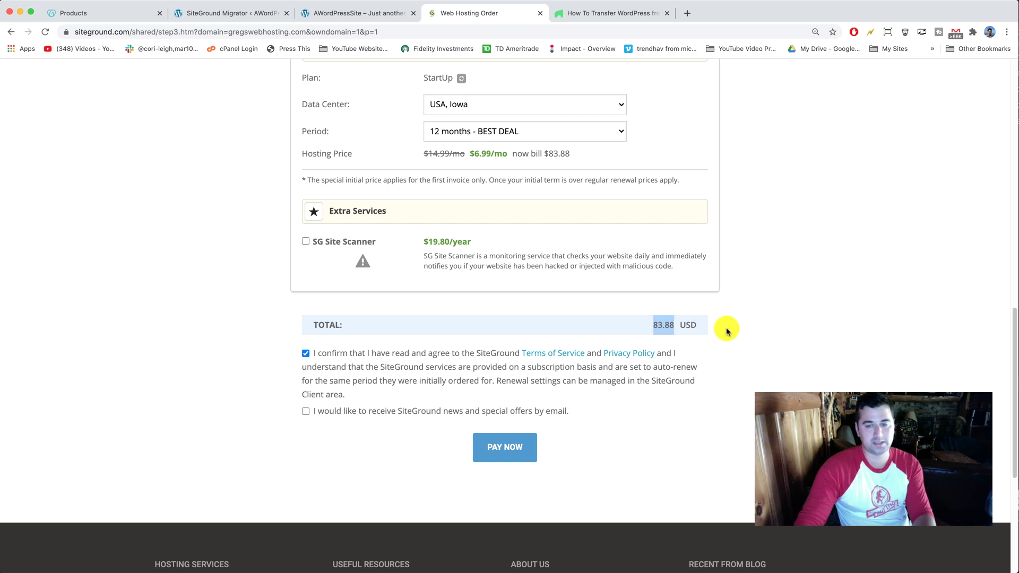
Clear the highlight on the 83.88 order total
{"action": "left_click", "coordinate": [809, 338]}
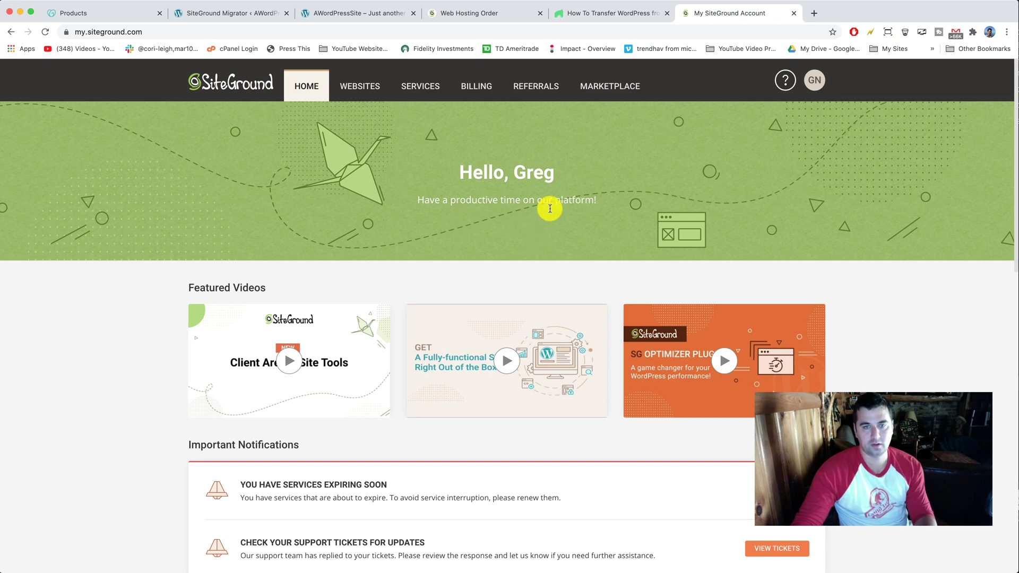
Start a new website from the Websites list using the Existing Domain option
{"action": "left_click", "coordinate": [369, 88]}
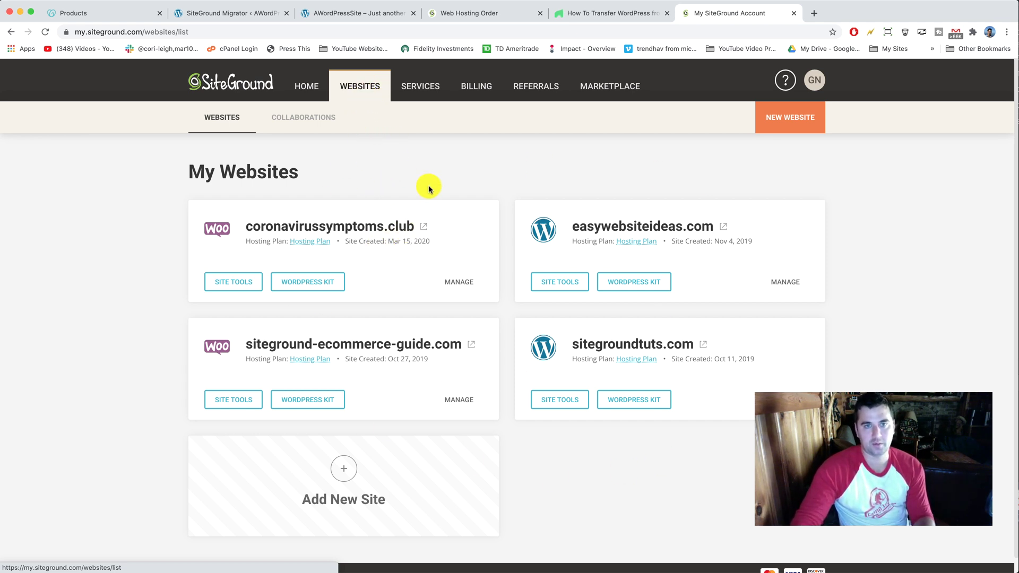
{"action": "left_click", "coordinate": [779, 121]}
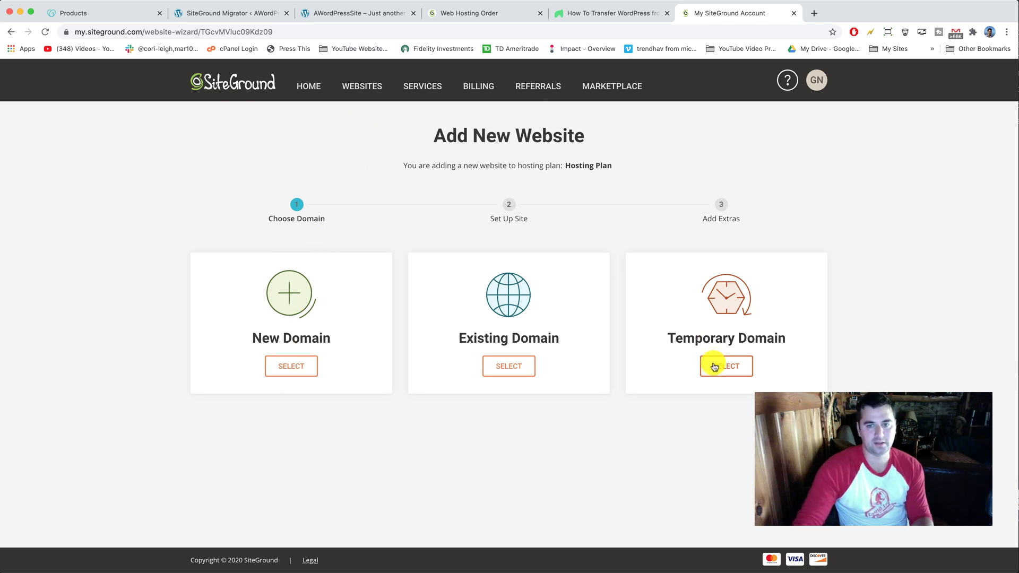
{"action": "left_click", "coordinate": [517, 376]}
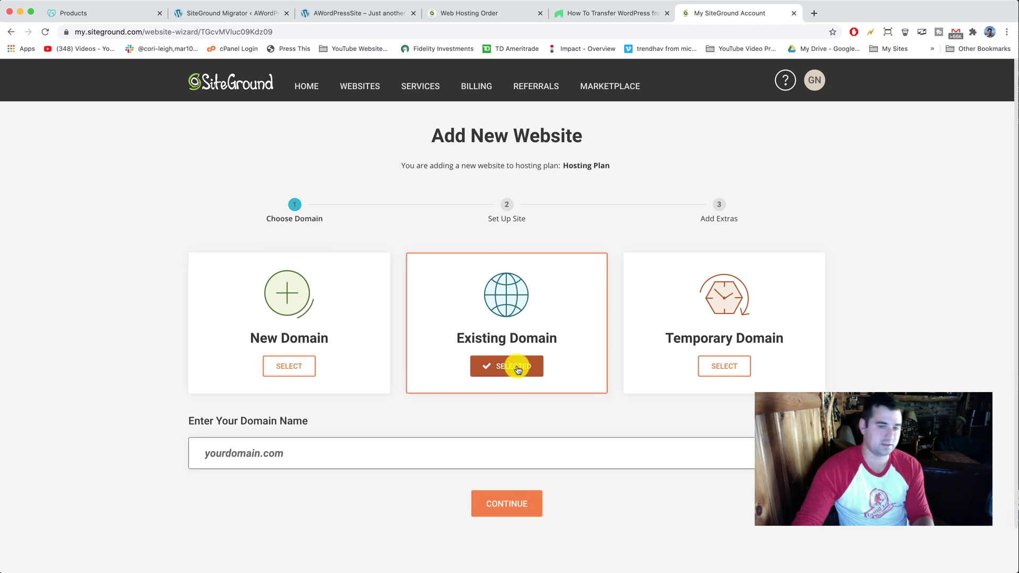
Enter gregswebhosting.com as the domain and continue past the domain warning
{"action": "scroll", "coordinate": [518, 369], "scroll_direction": "down", "scroll_amount": 2}
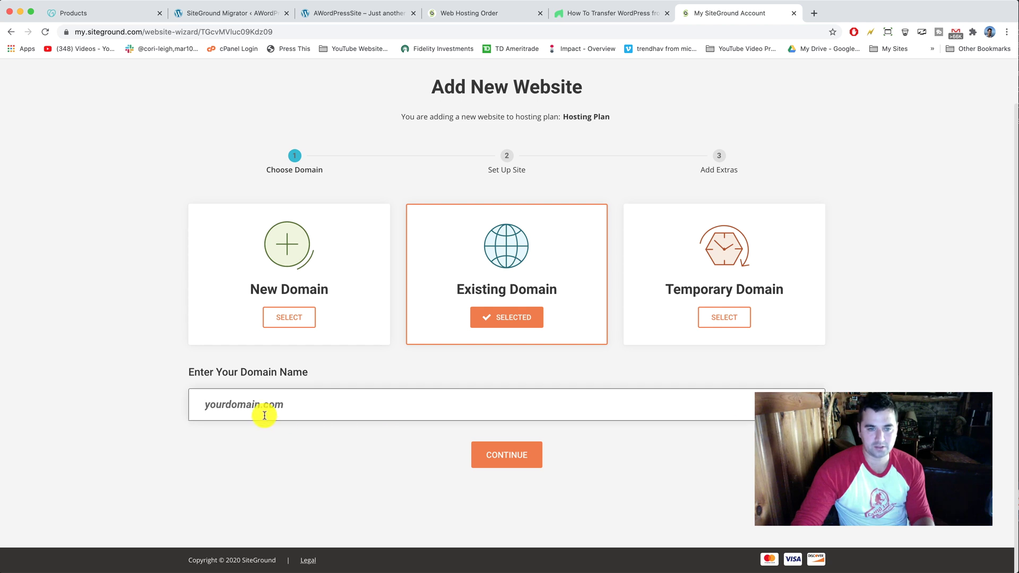
{"action": "left_click", "coordinate": [285, 412]}
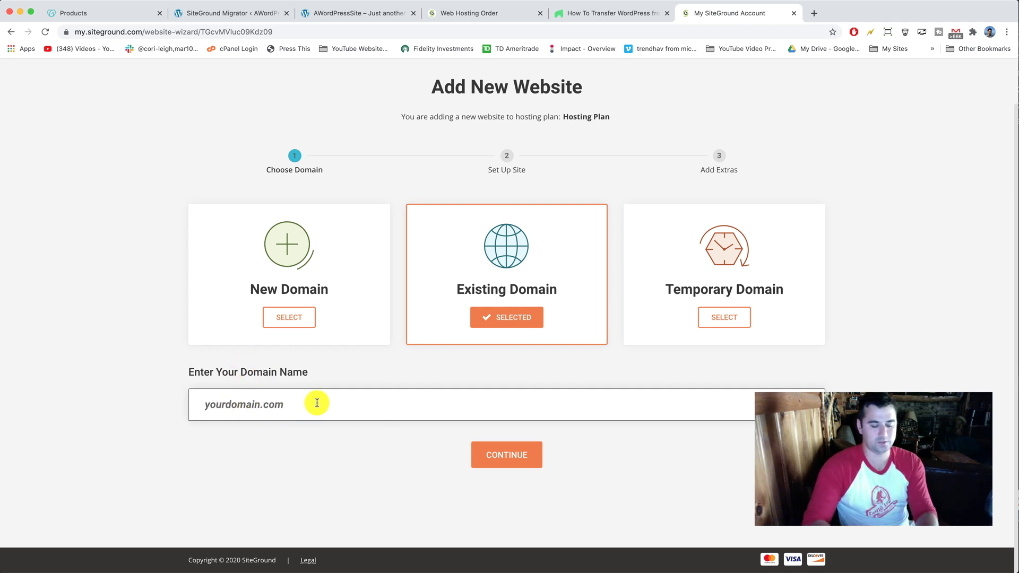
{"action": "type", "text": "gregswebhosting.com"}
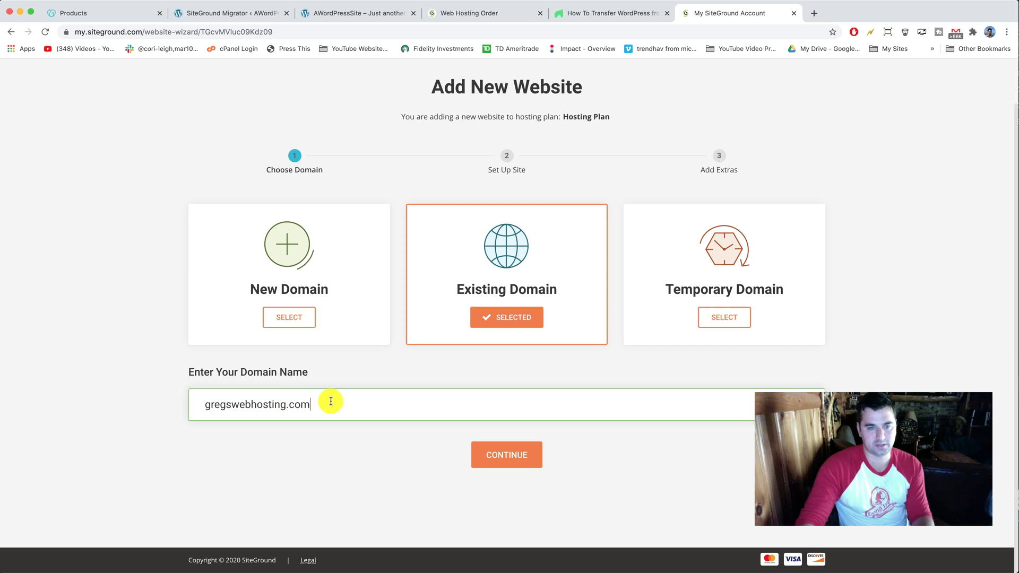
{"action": "left_click", "coordinate": [511, 453]}
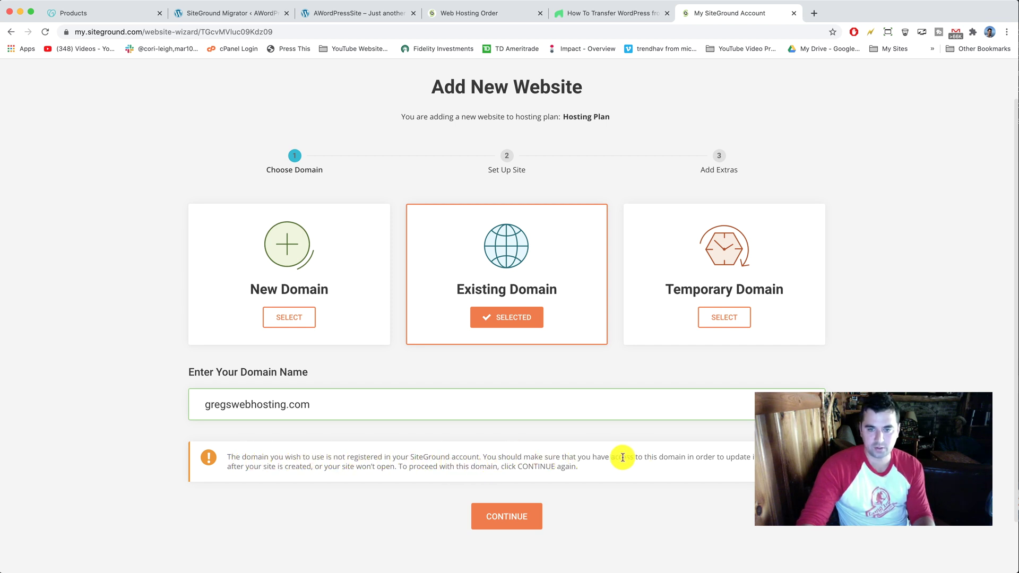
{"action": "left_click_drag", "start_coordinate": [605, 456], "coordinate": [744, 455]}
{"action": "left_click", "coordinate": [744, 455]}
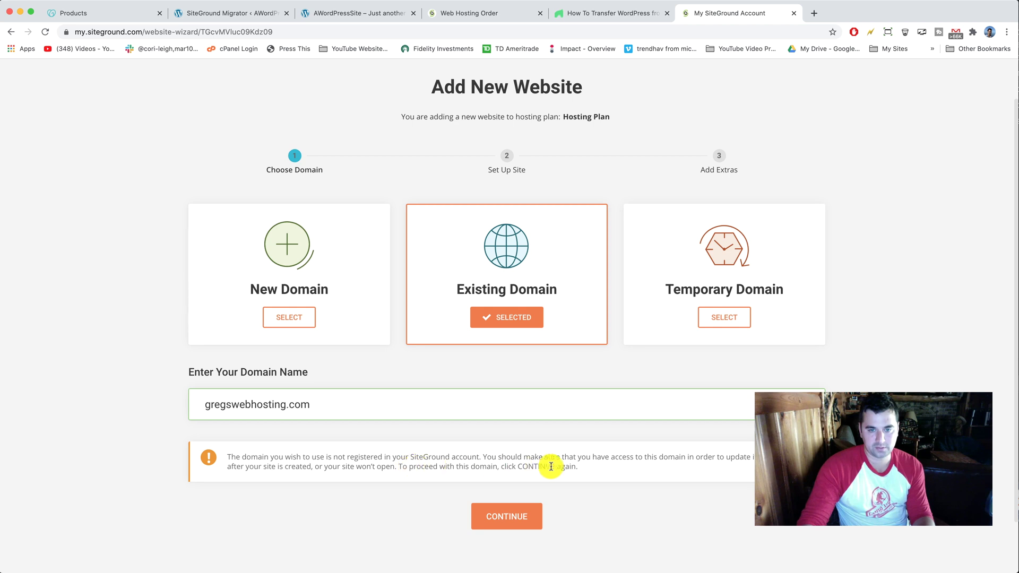
{"action": "left_click", "coordinate": [509, 518]}
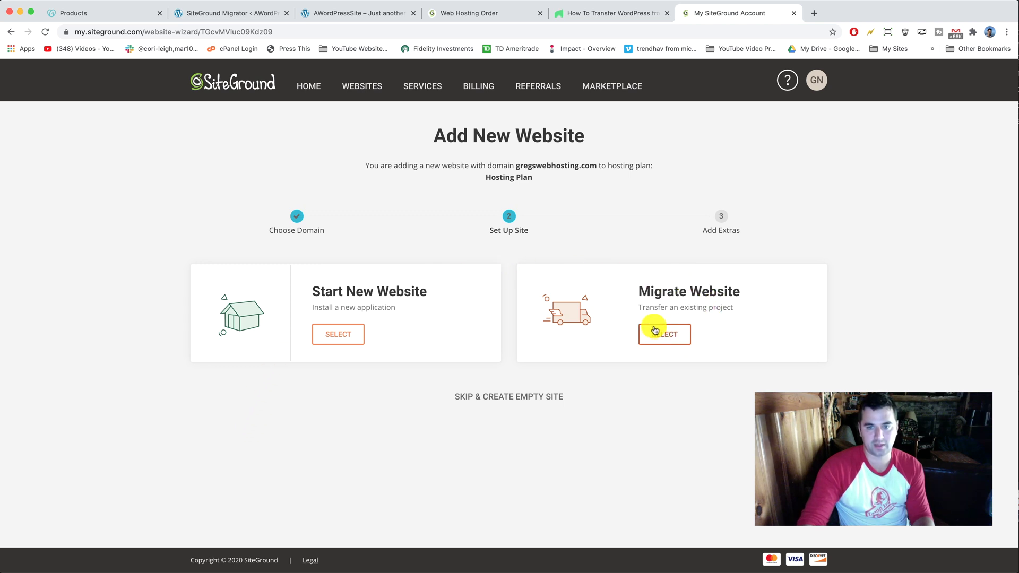
Choose Migrate Website with Superfast WordPress Automigration instead of the $30 manual transfer, then continue
{"action": "left_click", "coordinate": [671, 337]}
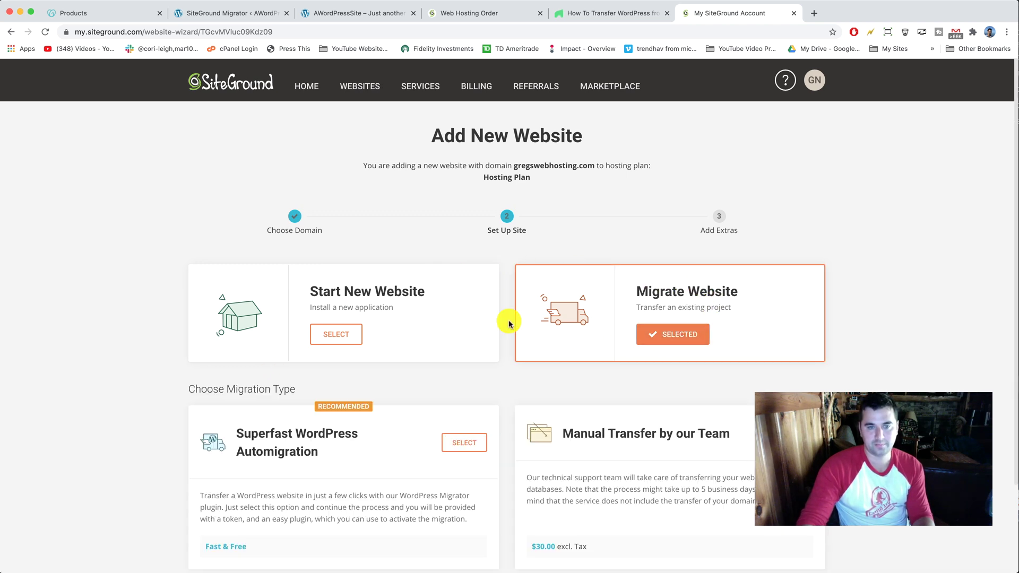
{"action": "scroll", "coordinate": [510, 317], "scroll_direction": "down", "scroll_amount": 4}
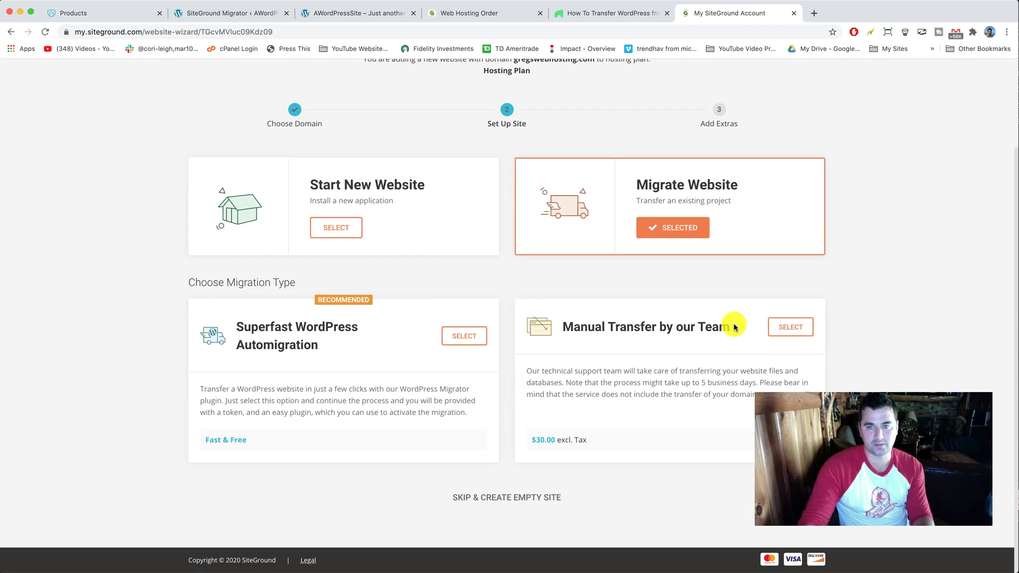
{"action": "left_click_drag", "start_coordinate": [730, 328], "coordinate": [562, 328]}
{"action": "left_click", "coordinate": [562, 328]}
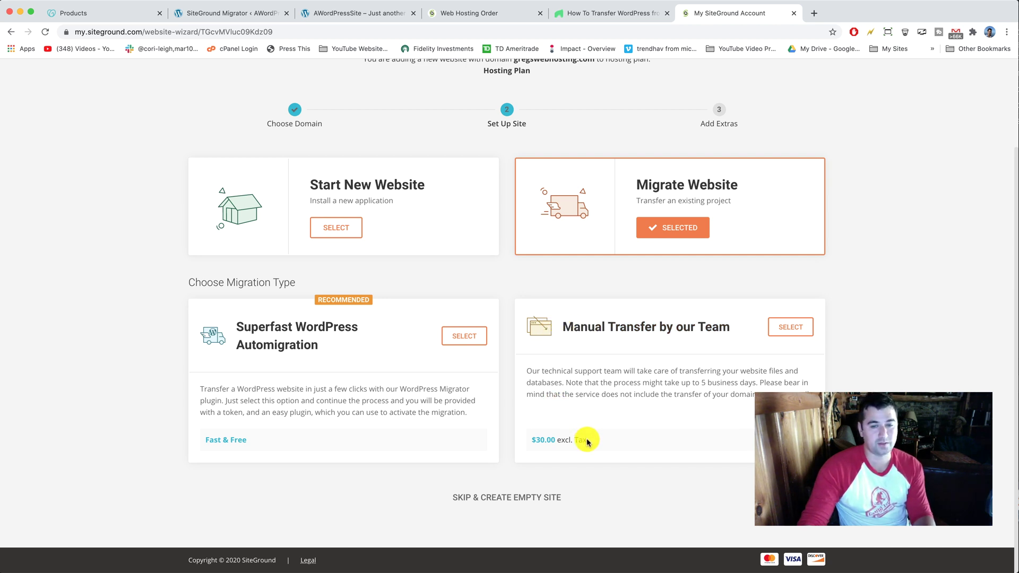
{"action": "left_click_drag", "start_coordinate": [588, 439], "coordinate": [528, 439]}
{"action": "left_click", "coordinate": [581, 398]}
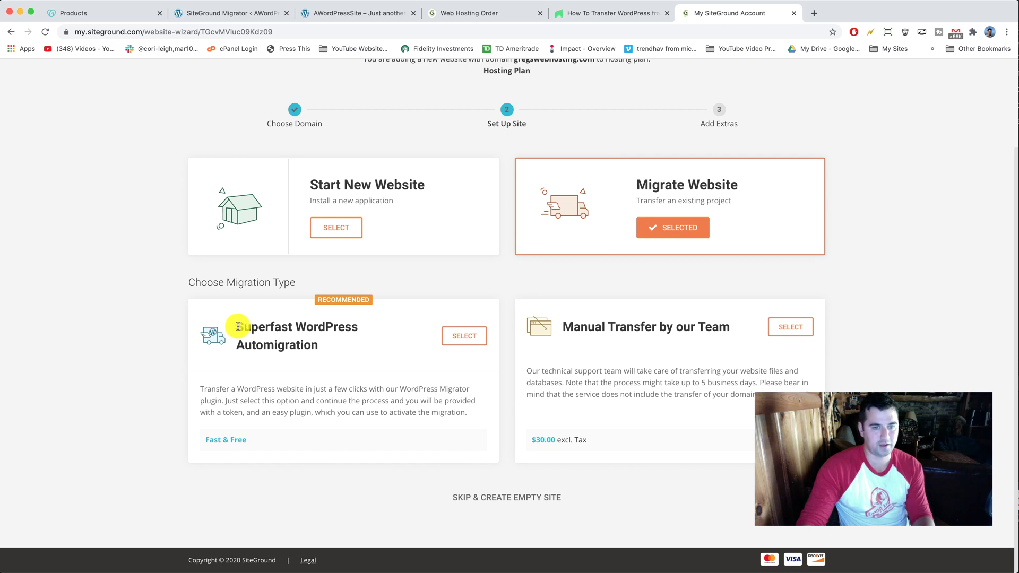
{"action": "left_click_drag", "start_coordinate": [237, 327], "coordinate": [342, 346]}
{"action": "left_click", "coordinate": [344, 347]}
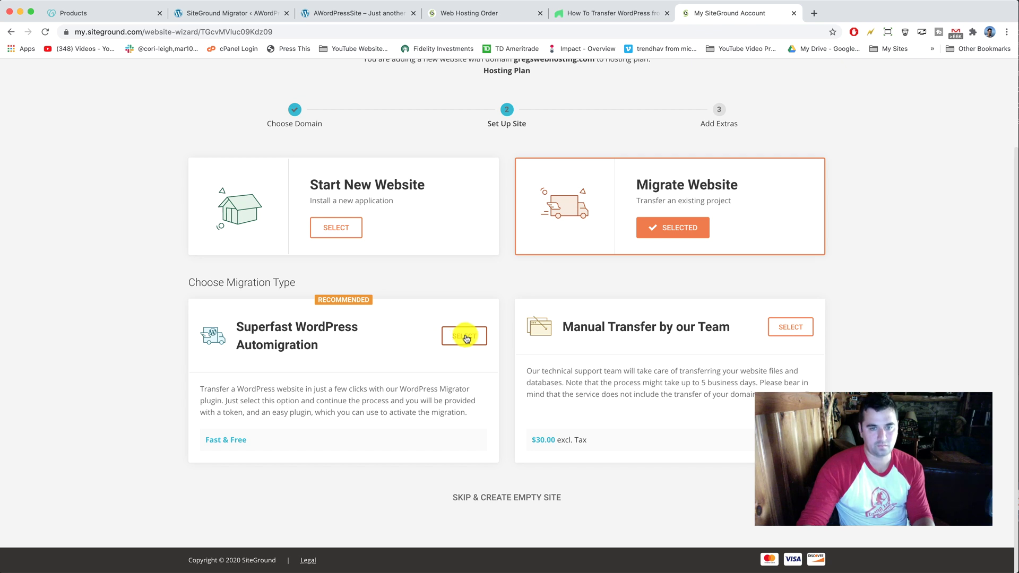
{"action": "left_click", "coordinate": [465, 336]}
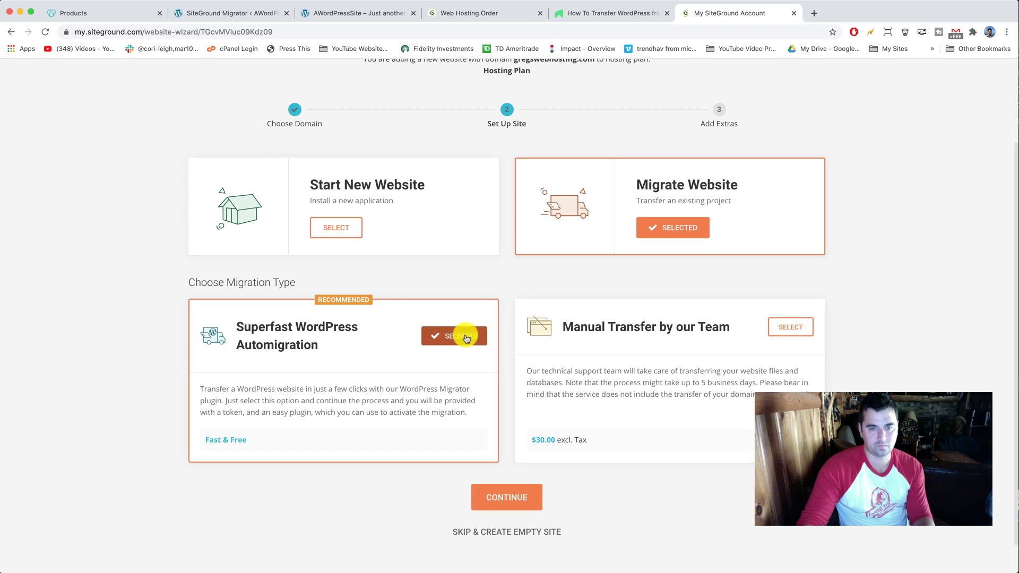
{"action": "left_click", "coordinate": [518, 502]}
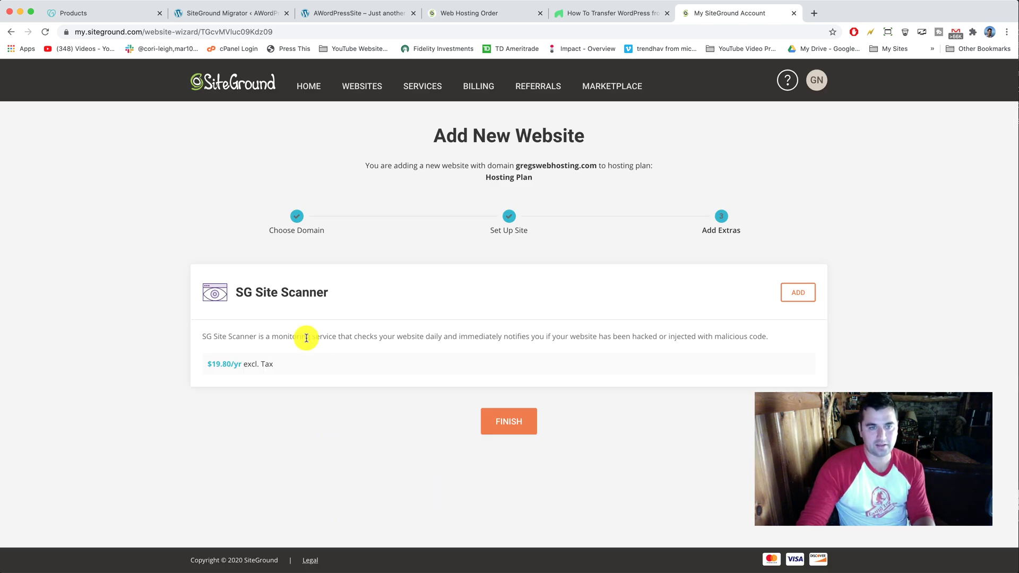
Skip the SG Site Scanner extra and finish creating the site
{"action": "left_click_drag", "start_coordinate": [238, 293], "coordinate": [357, 292]}
{"action": "left_click", "coordinate": [357, 291]}
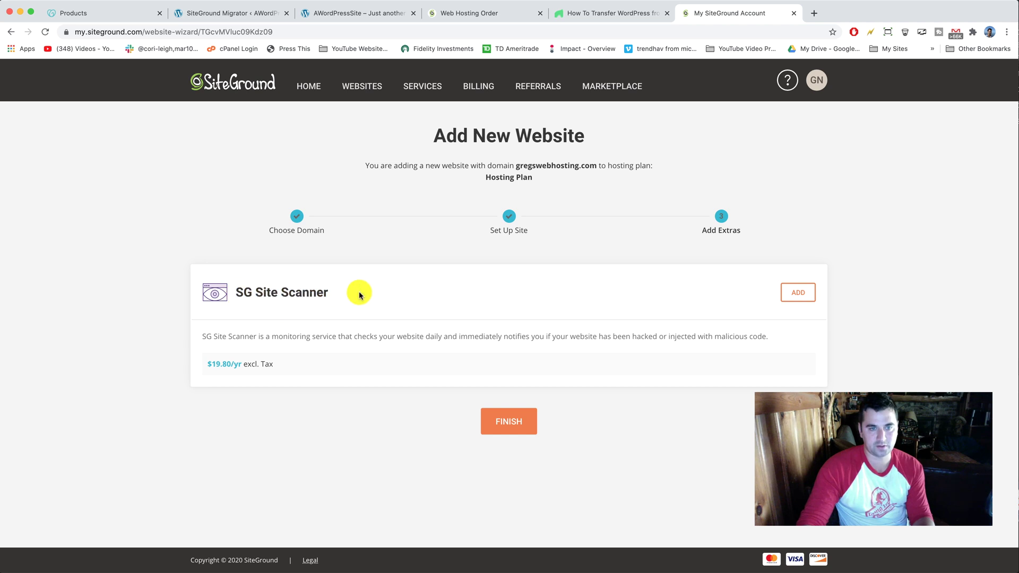
{"action": "left_click", "coordinate": [518, 421]}
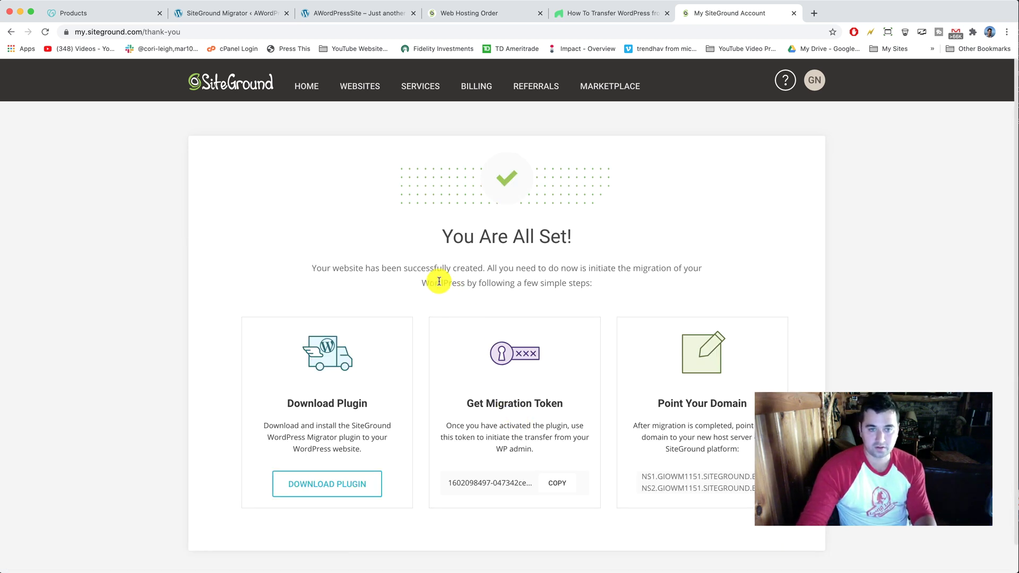
Copy the migration token from the Get Migration Token section of the You Are All Set page
{"action": "left_click_drag", "start_coordinate": [312, 268], "coordinate": [603, 270]}
{"action": "left_click", "coordinate": [628, 274]}
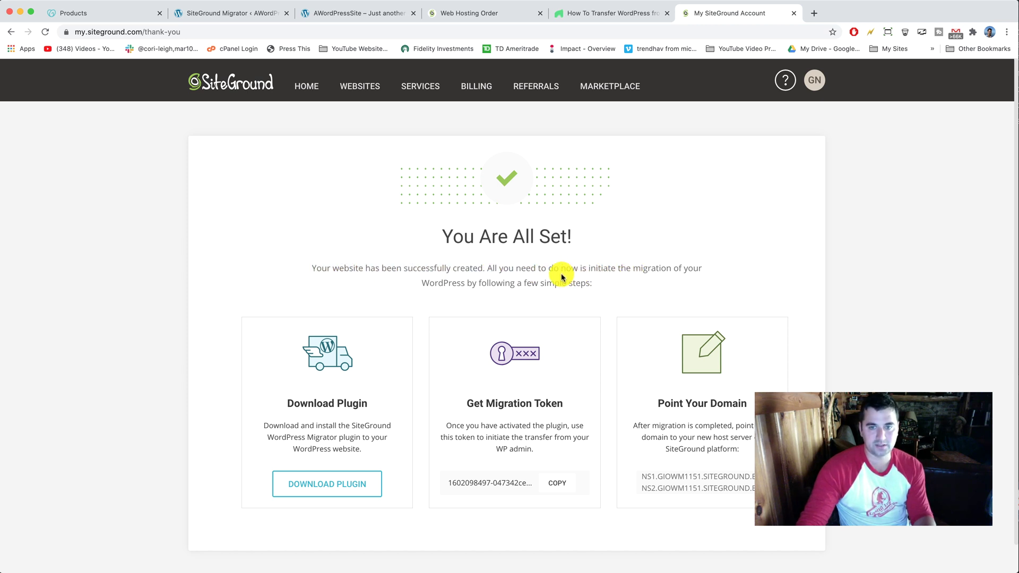
{"action": "left_click_drag", "start_coordinate": [426, 284], "coordinate": [633, 289]}
{"action": "left_click", "coordinate": [632, 288]}
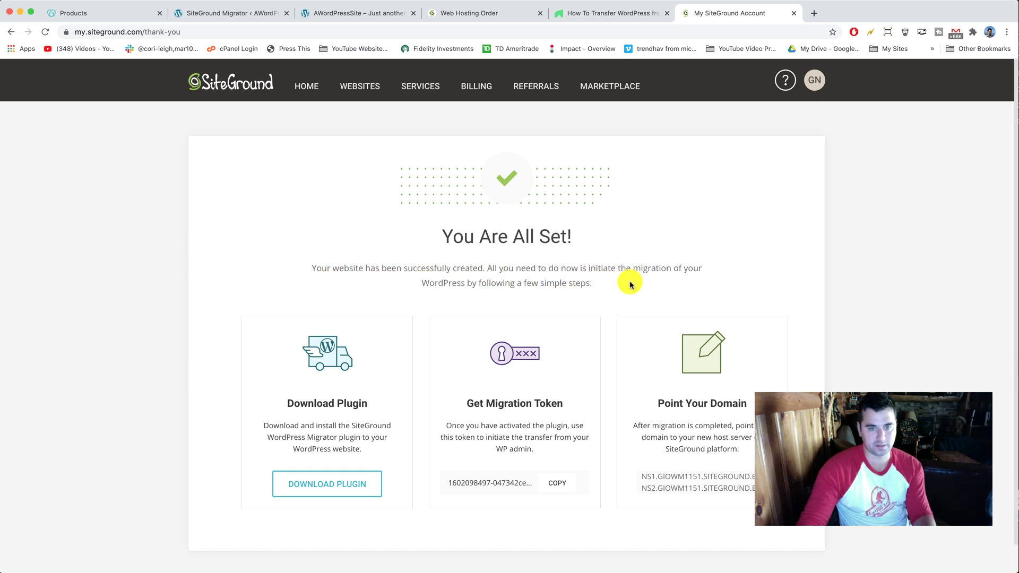
{"action": "scroll", "coordinate": [439, 291], "scroll_direction": "down", "scroll_amount": 1}
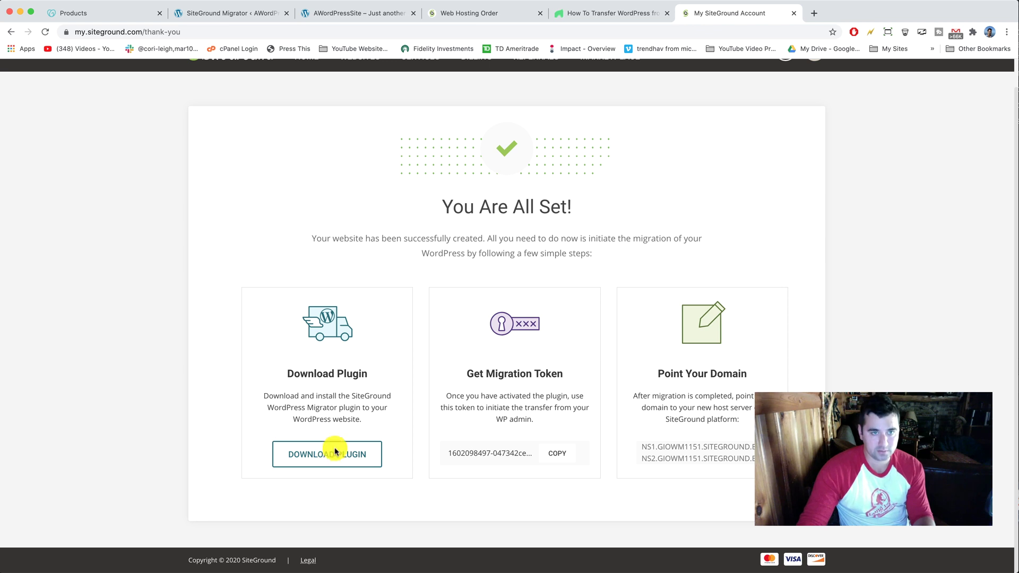
{"action": "left_click", "coordinate": [234, 13]}
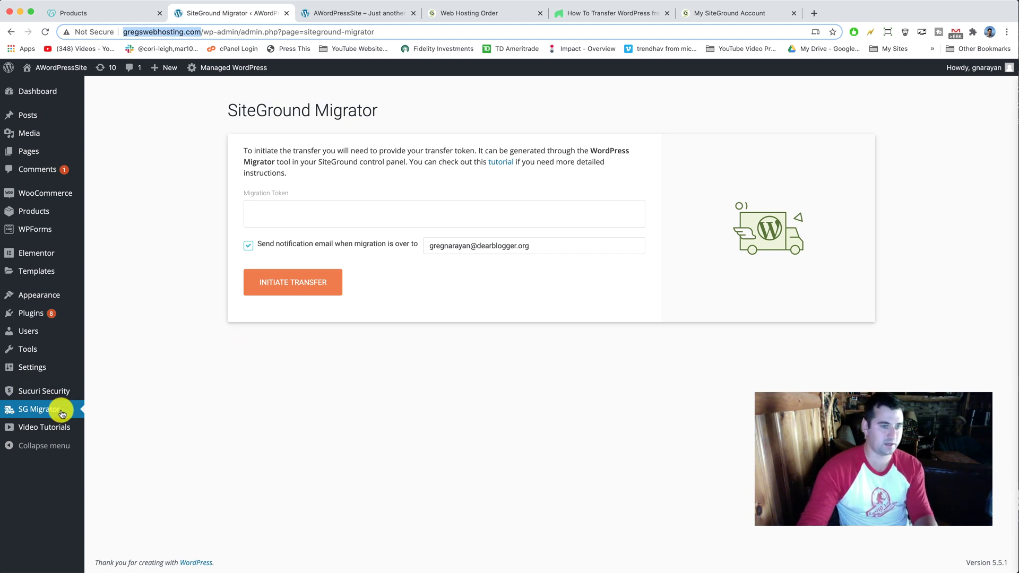
{"action": "left_click", "coordinate": [744, 13]}
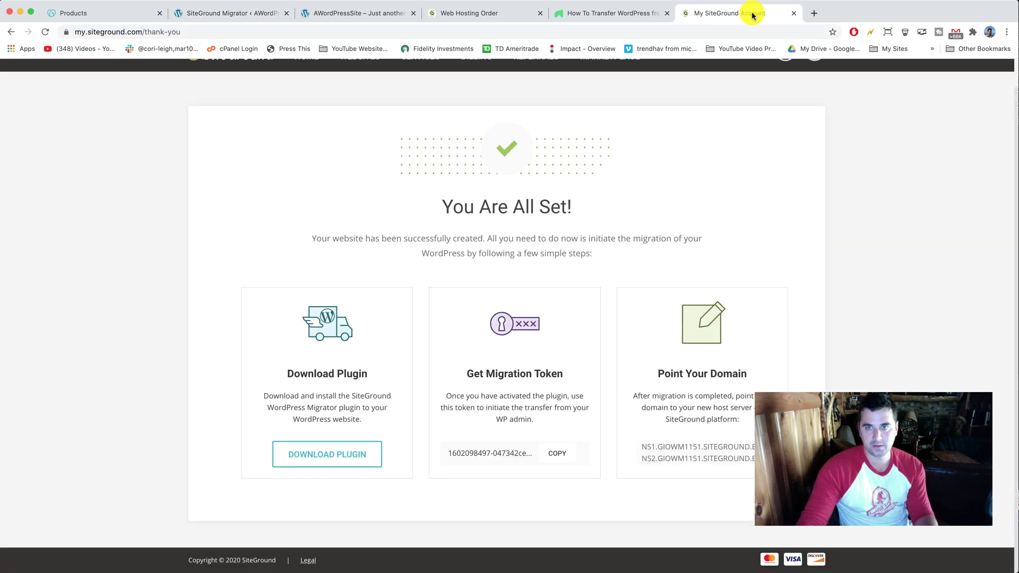
{"action": "left_click_drag", "start_coordinate": [467, 374], "coordinate": [573, 374]}
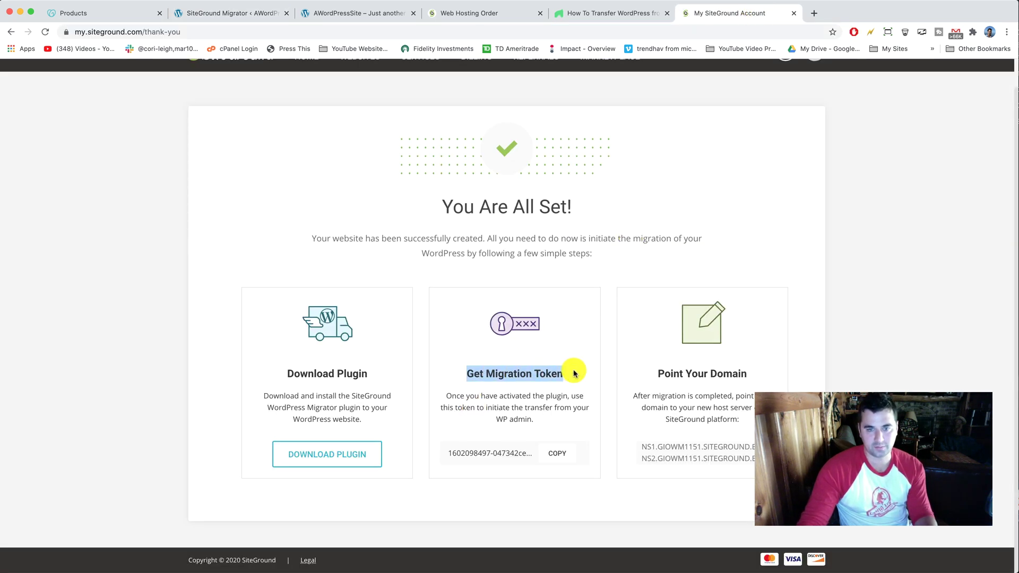
{"action": "left_click_drag", "start_coordinate": [434, 394], "coordinate": [583, 413]}
{"action": "left_click", "coordinate": [580, 417]}
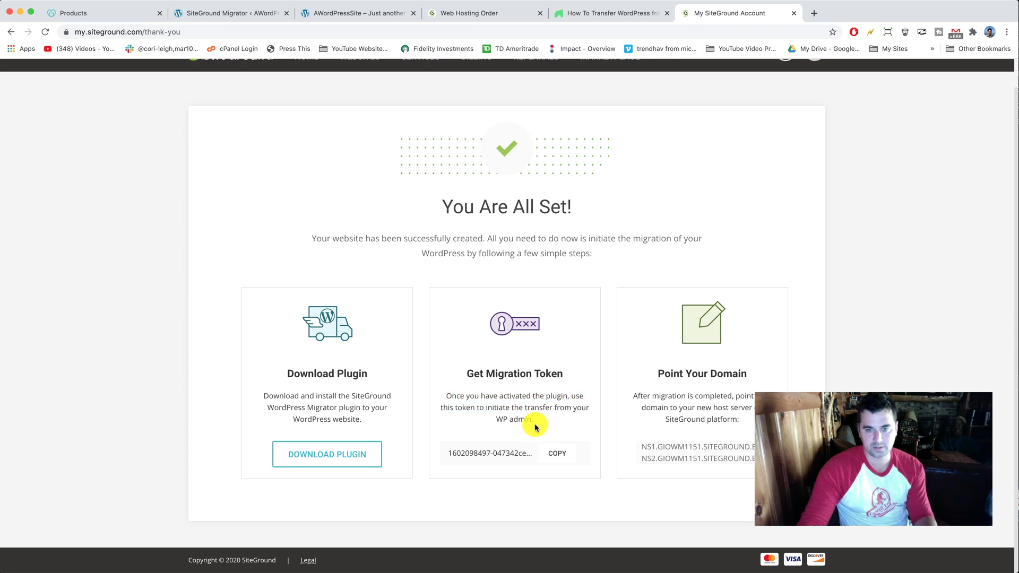
{"action": "left_click", "coordinate": [565, 459]}
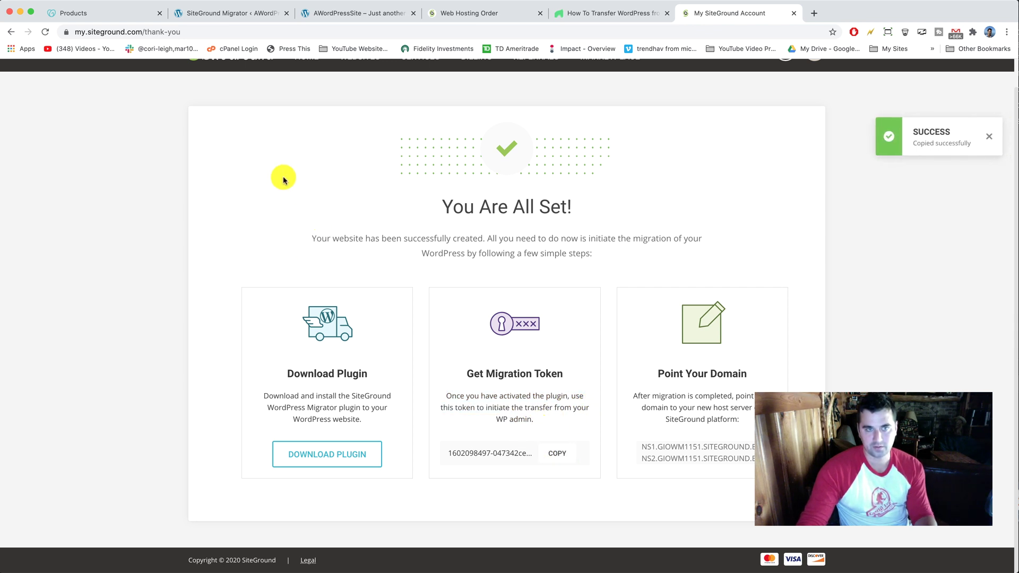
Paste the migration token, replace the notification email with another address, and initiate the transfer
{"action": "left_click", "coordinate": [226, 15]}
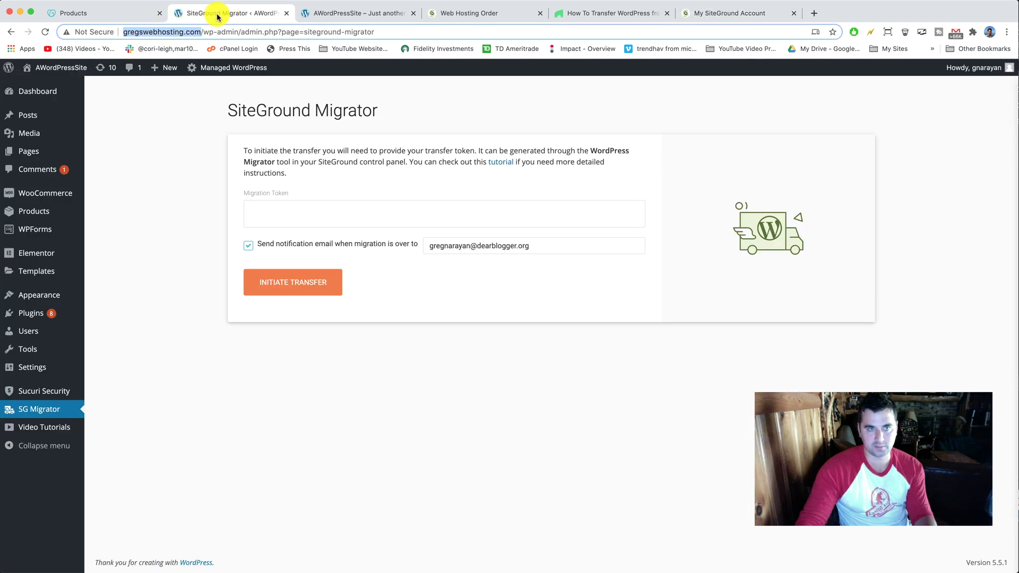
{"action": "left_click", "coordinate": [288, 216]}
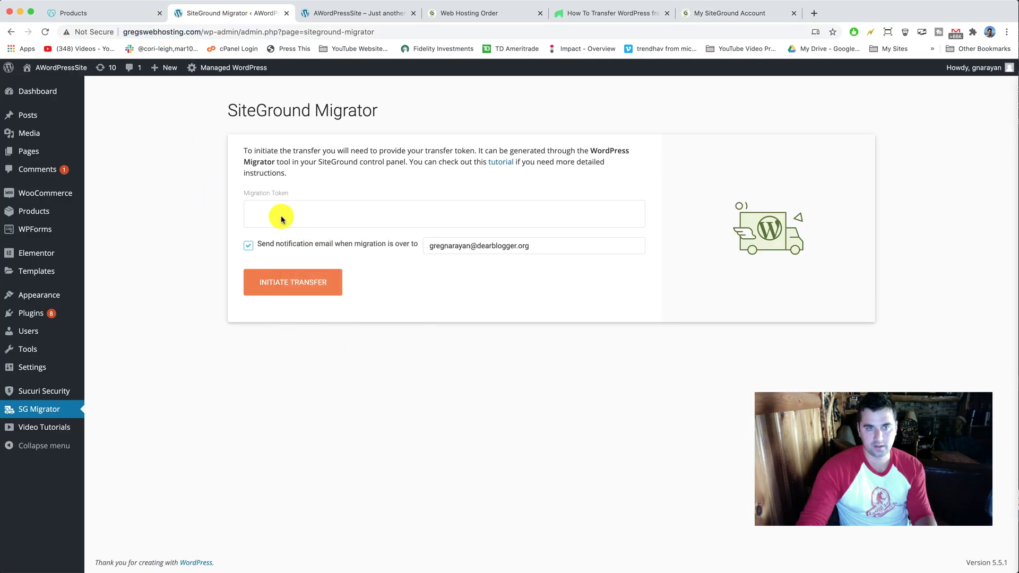
{"action": "right_click", "coordinate": [282, 214]}
{"action": "left_click", "coordinate": [295, 285]}
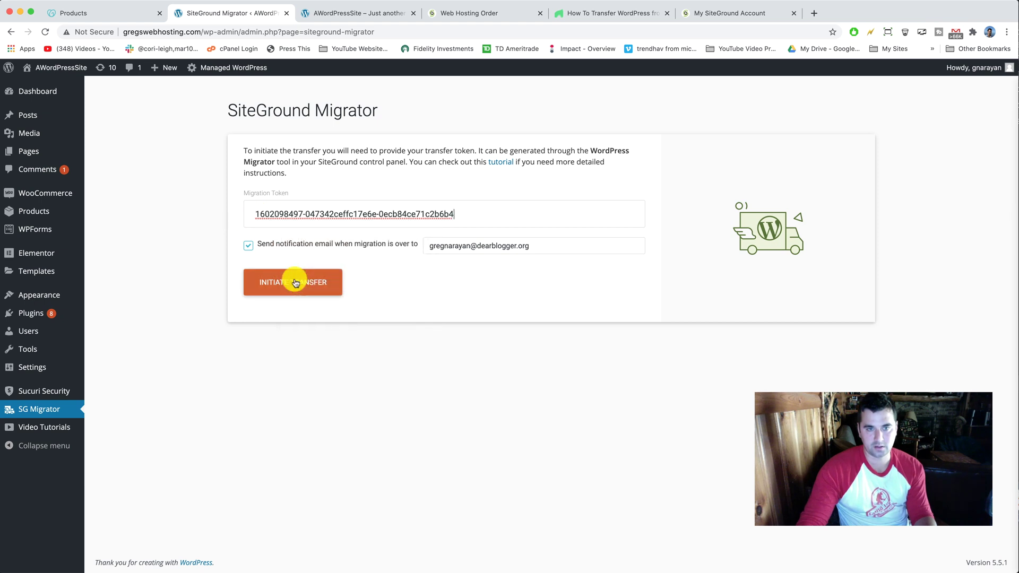
{"action": "triple_click", "coordinate": [478, 246]}
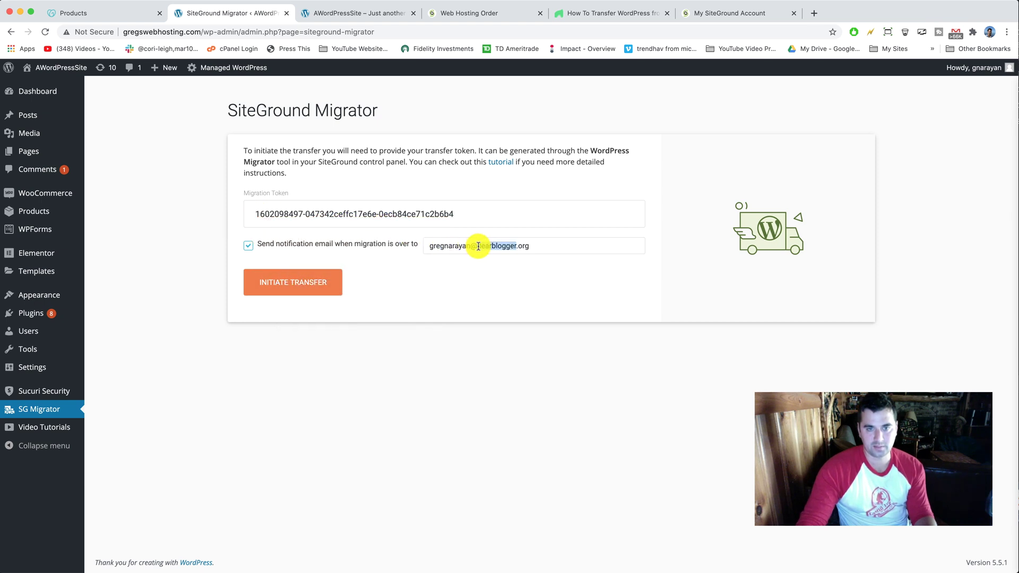
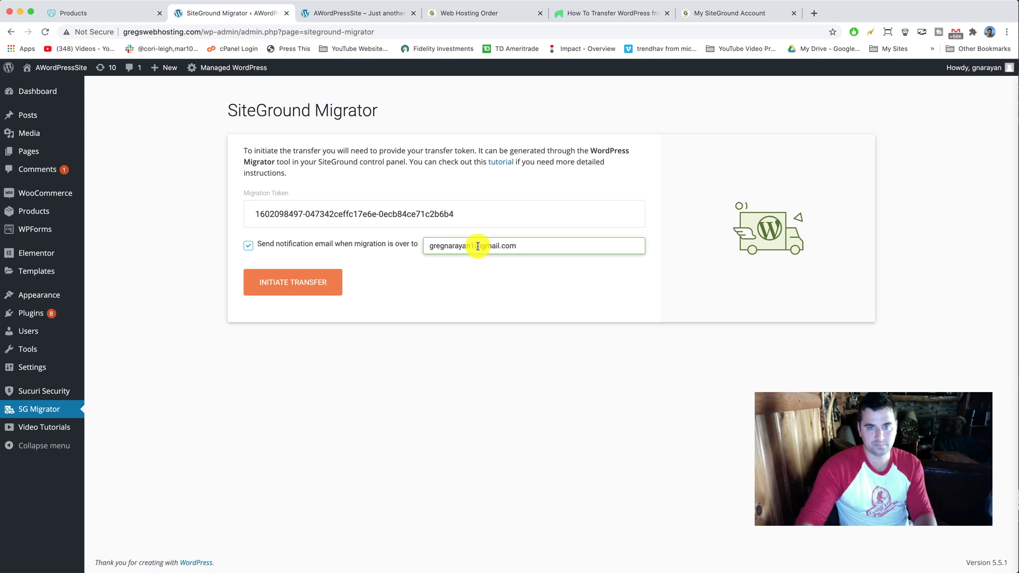
{"action": "left_click", "coordinate": [296, 284]}
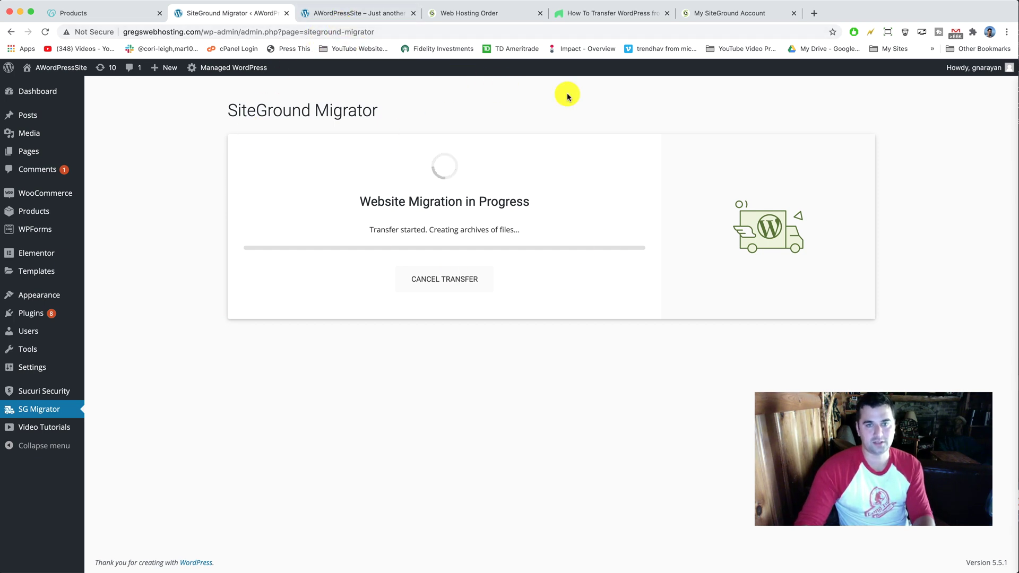
Open DNS for gregswebhosting.com and switch its nameservers to 'Enter my own nameservers'
{"action": "left_click", "coordinate": [89, 16]}
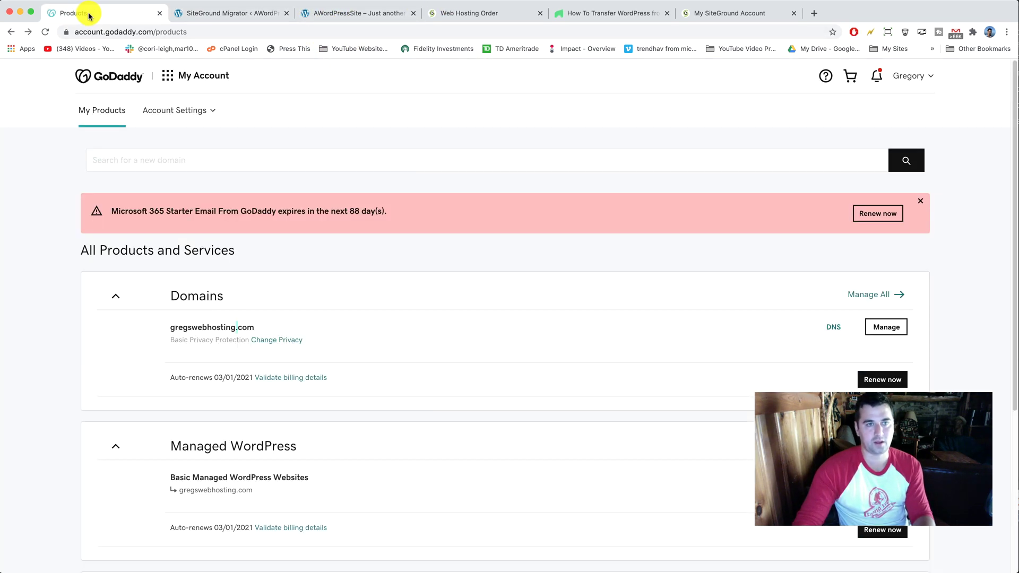
{"action": "left_click", "coordinate": [226, 17]}
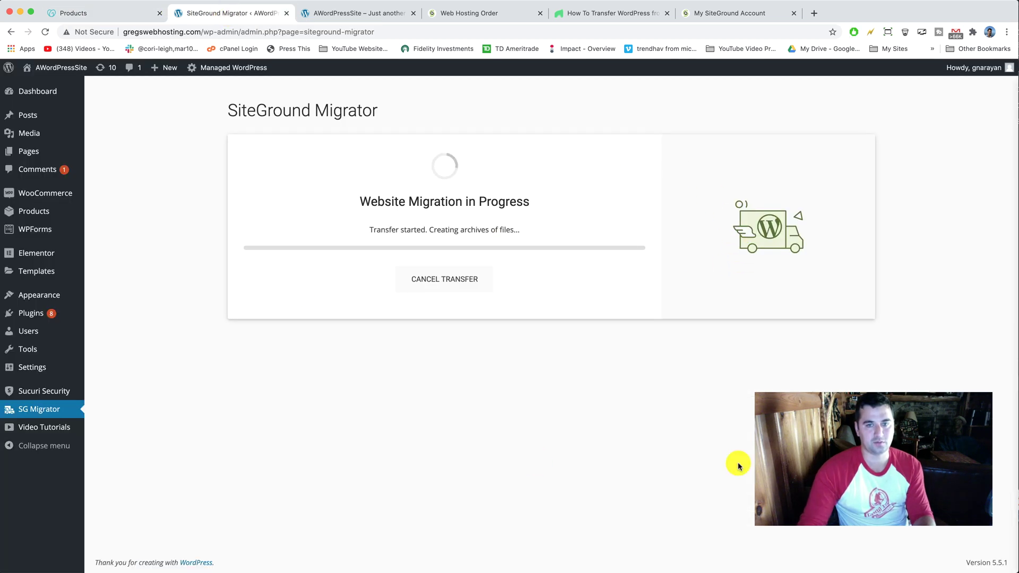
{"action": "left_click", "coordinate": [133, 16]}
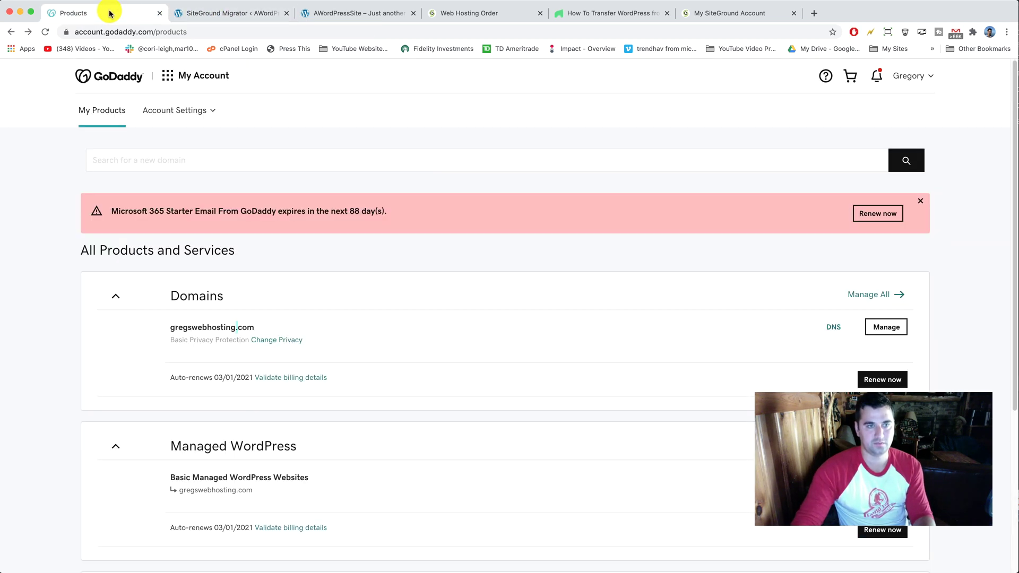
{"action": "scroll", "coordinate": [216, 229], "scroll_direction": "down", "scroll_amount": 2}
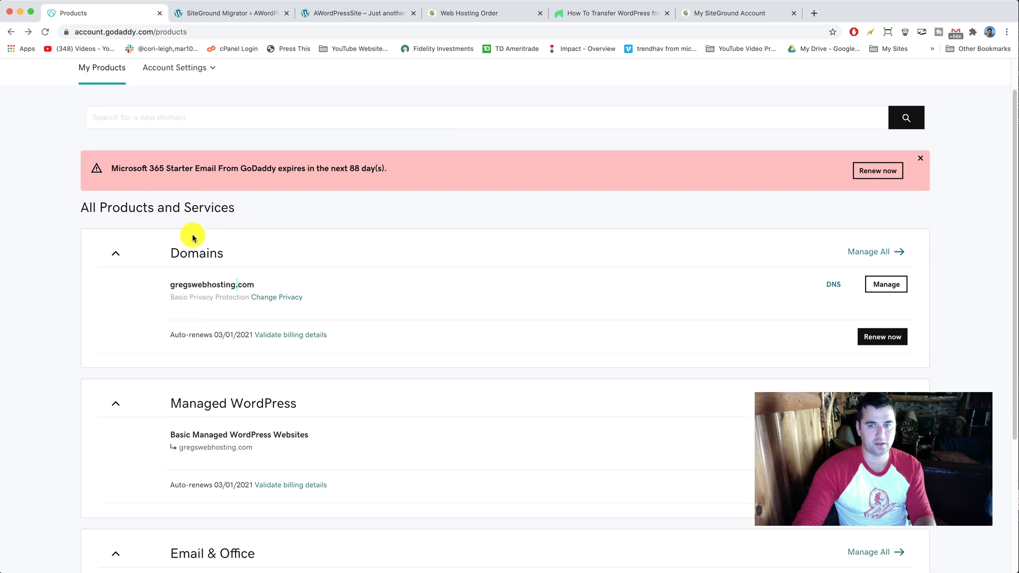
{"action": "left_click", "coordinate": [836, 285]}
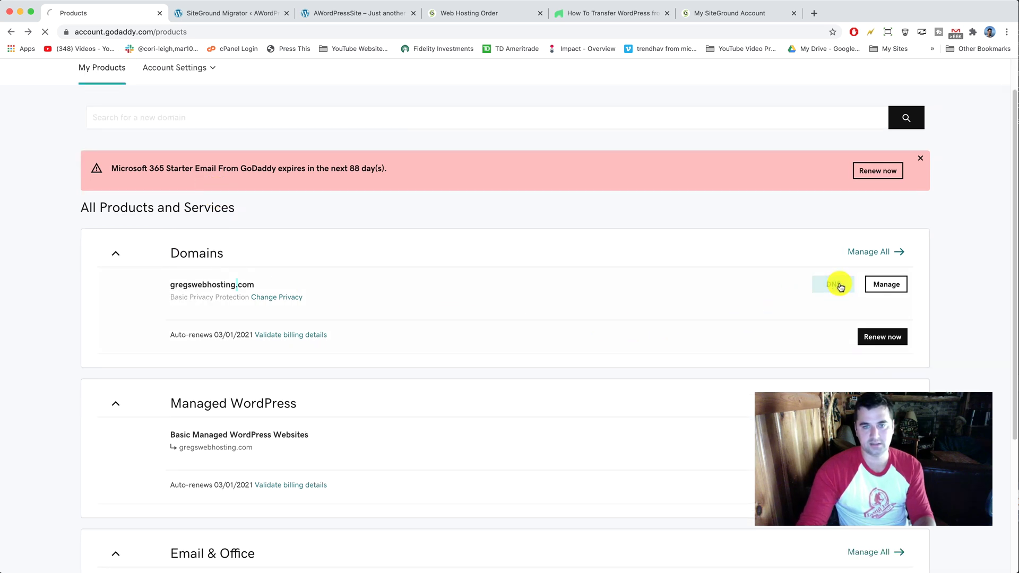
{"action": "scroll", "coordinate": [223, 216], "scroll_direction": "down", "scroll_amount": 6}
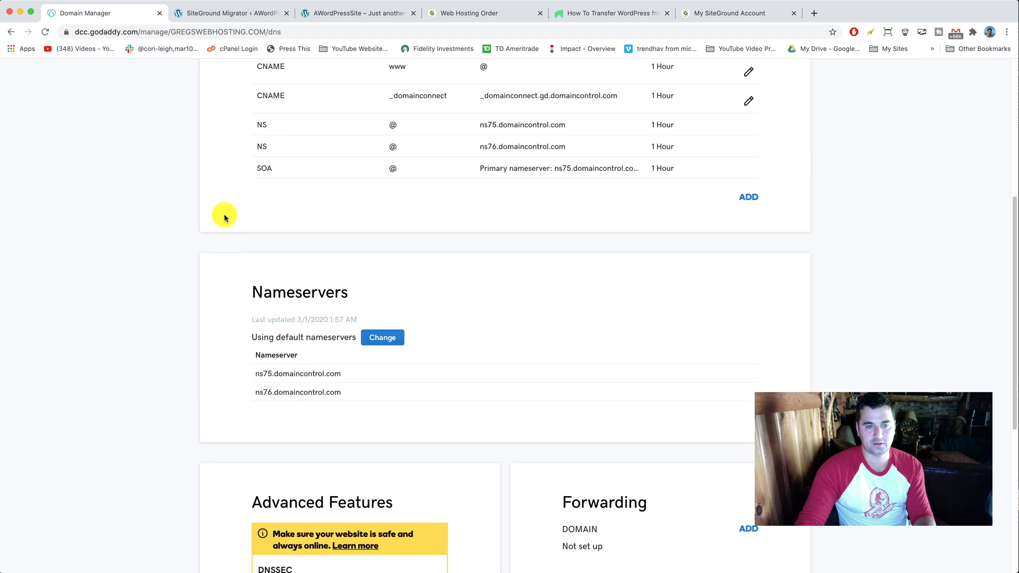
{"action": "left_click", "coordinate": [385, 339]}
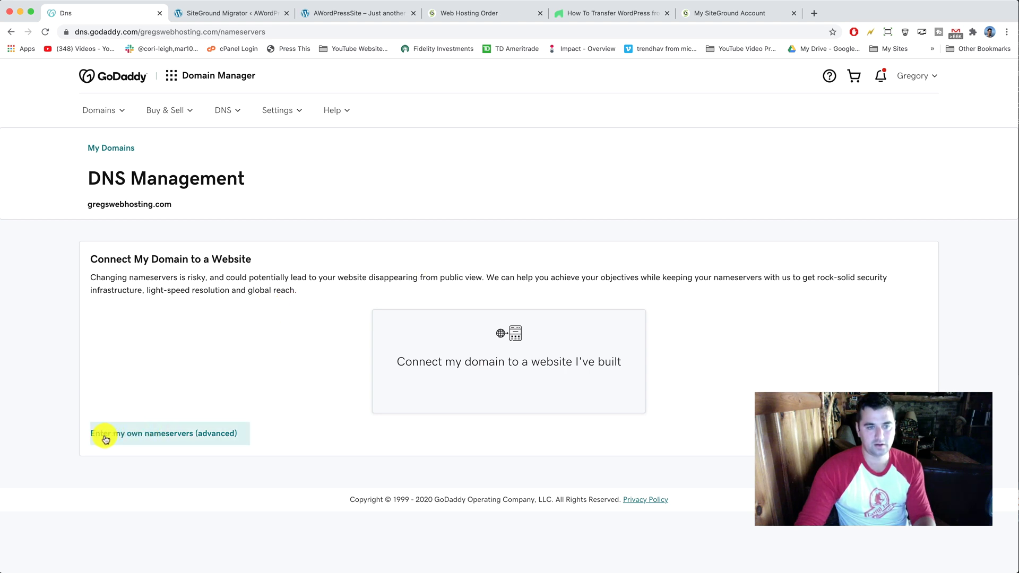
{"action": "left_click", "coordinate": [241, 436]}
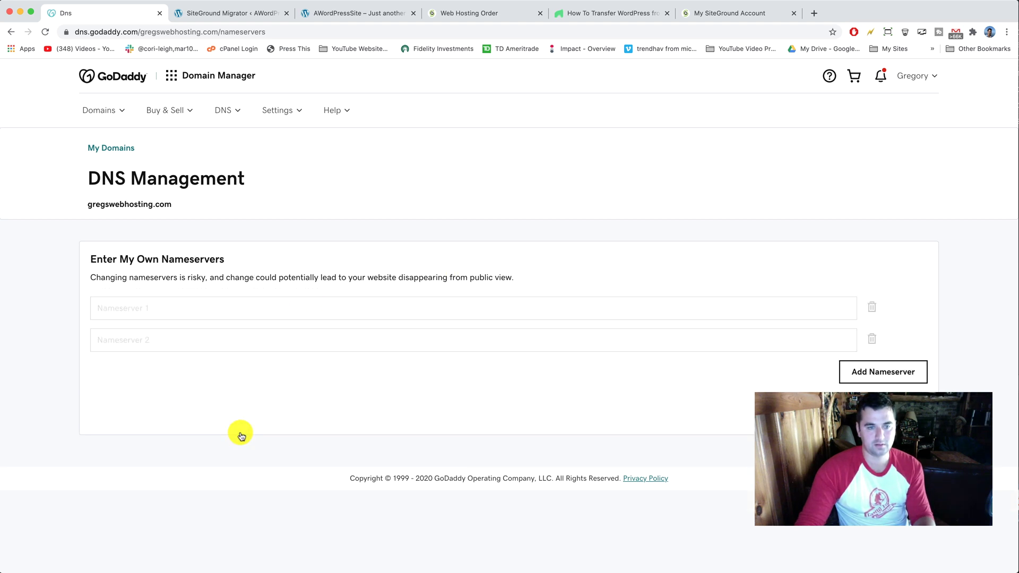
{"action": "left_click", "coordinate": [196, 340]}
{"action": "key", "text": "super+Tab"}
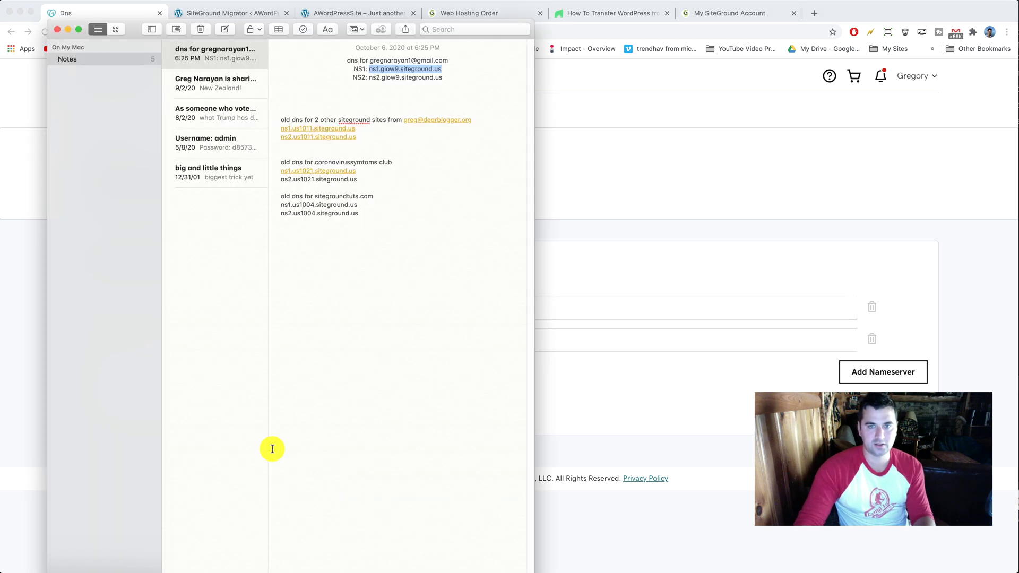
{"action": "left_click", "coordinate": [433, 86]}
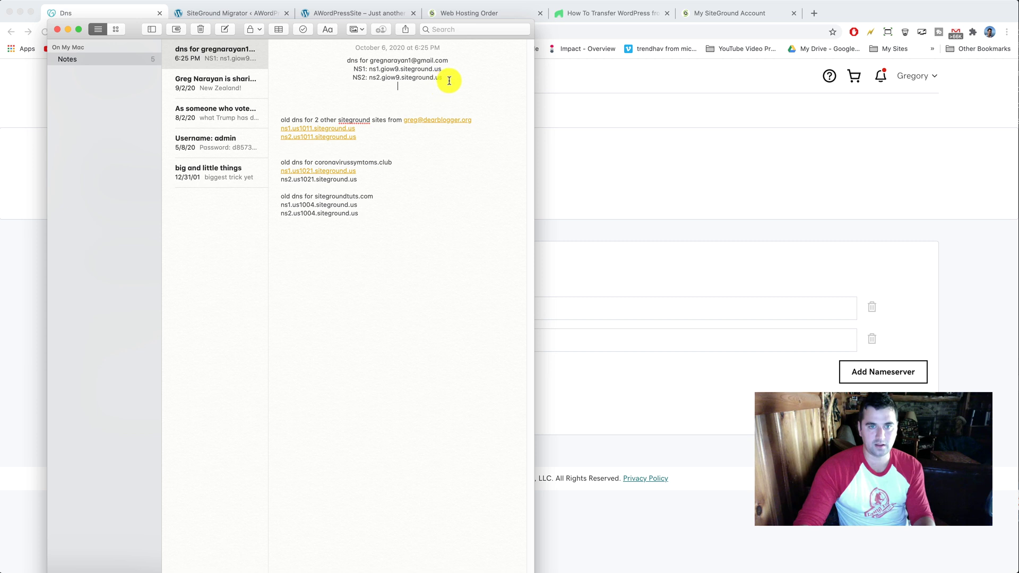
{"action": "left_click_drag", "start_coordinate": [450, 77], "coordinate": [448, 69]}
{"action": "left_click", "coordinate": [364, 83]}
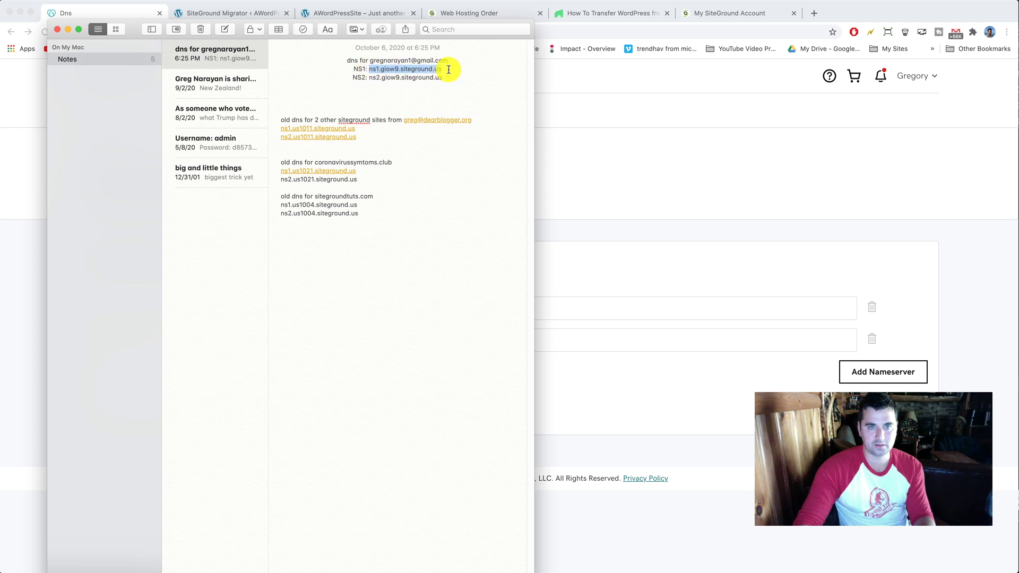
{"action": "left_click_drag", "start_coordinate": [369, 78], "coordinate": [448, 75]}
{"action": "left_click", "coordinate": [590, 188]}
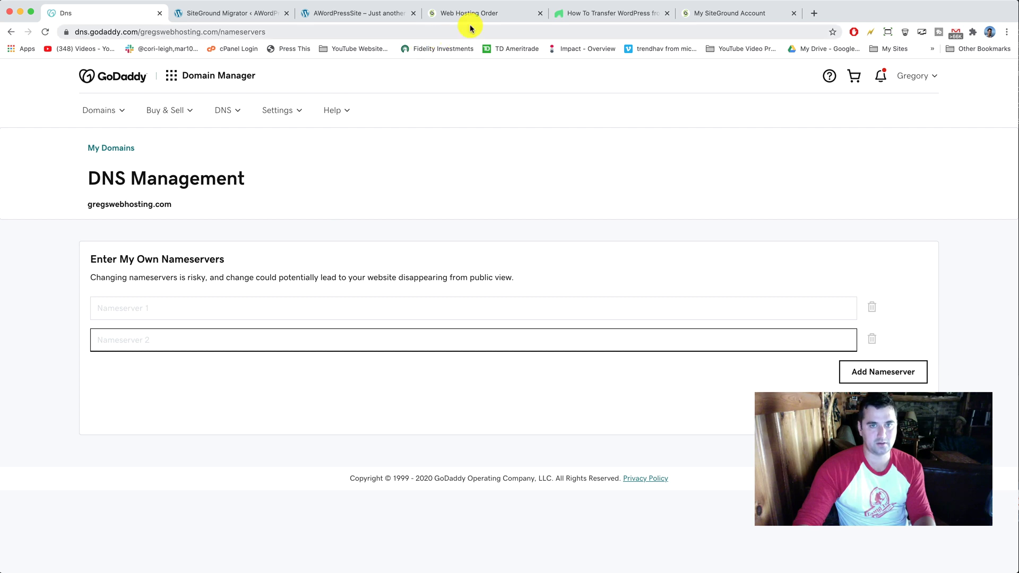
{"action": "left_click", "coordinate": [223, 14]}
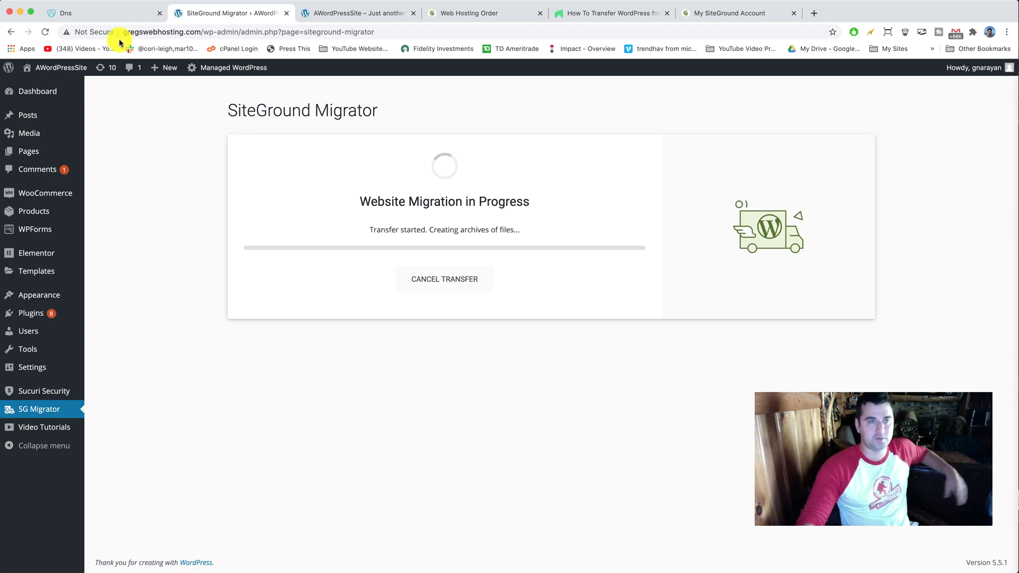
{"action": "left_click", "coordinate": [114, 15]}
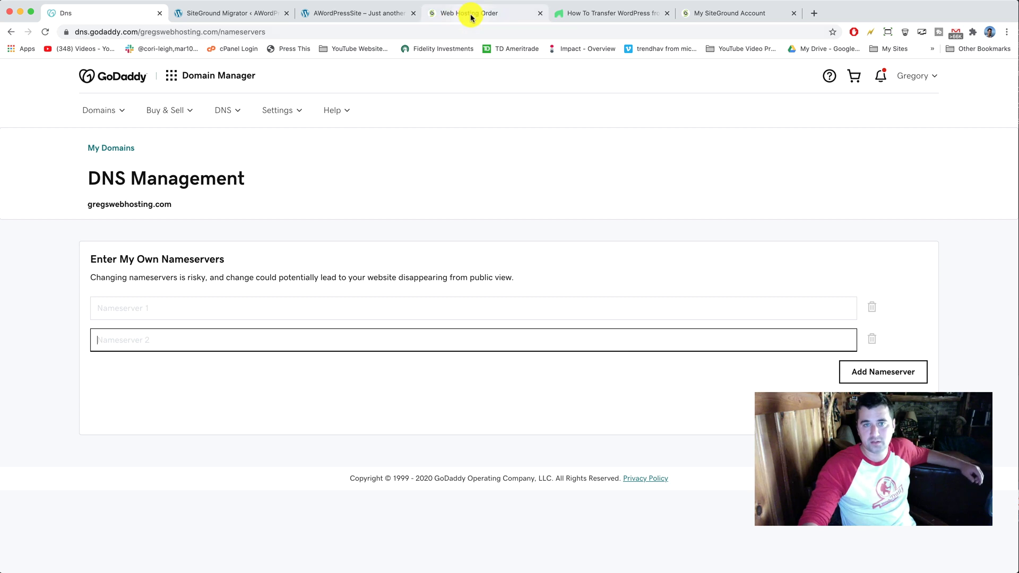
Return to SiteGround's You Are All Set! page showing the NS1/NS2 GIOWM1151 nameservers
{"action": "left_click", "coordinate": [732, 14]}
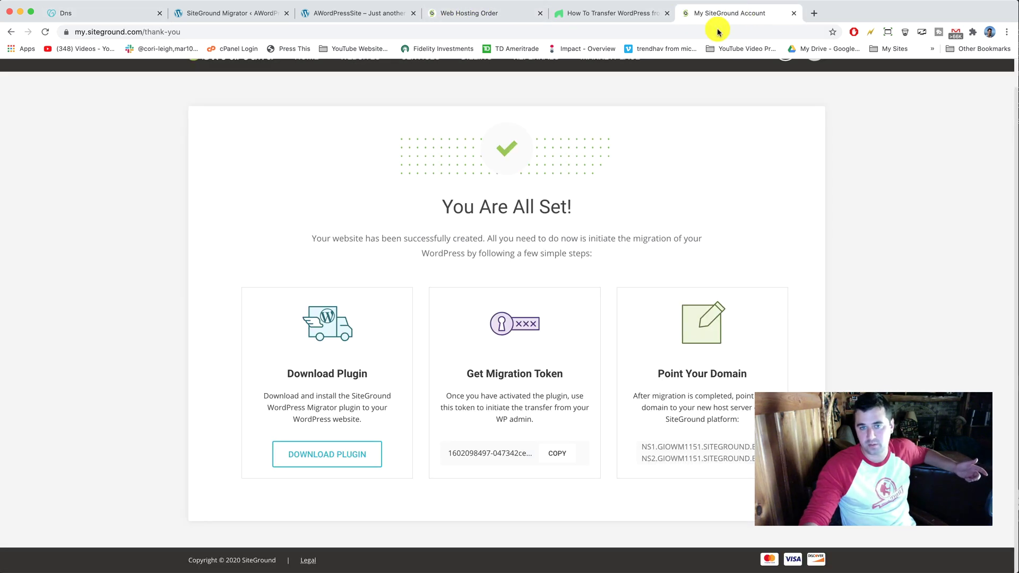
{"action": "scroll", "coordinate": [551, 230], "scroll_direction": "up", "scroll_amount": 1}
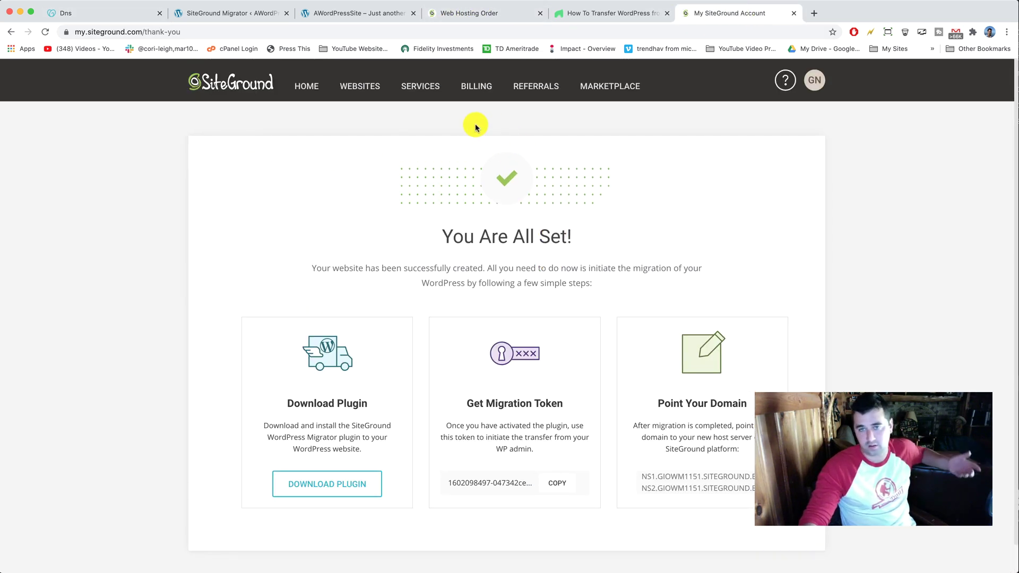